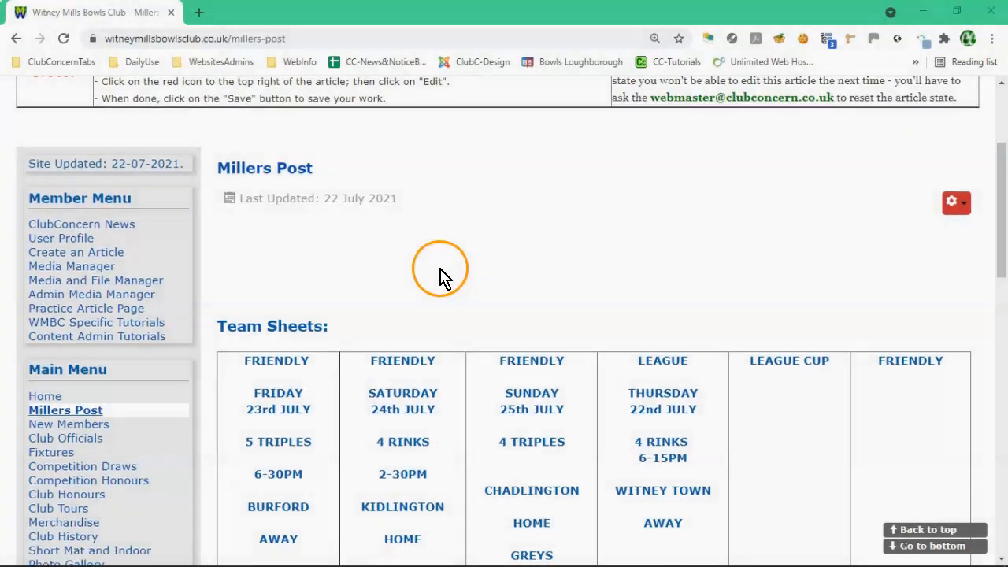
Look over the existing team sheets table in the Millers Post article.
scroll(494, 271, down, 2)
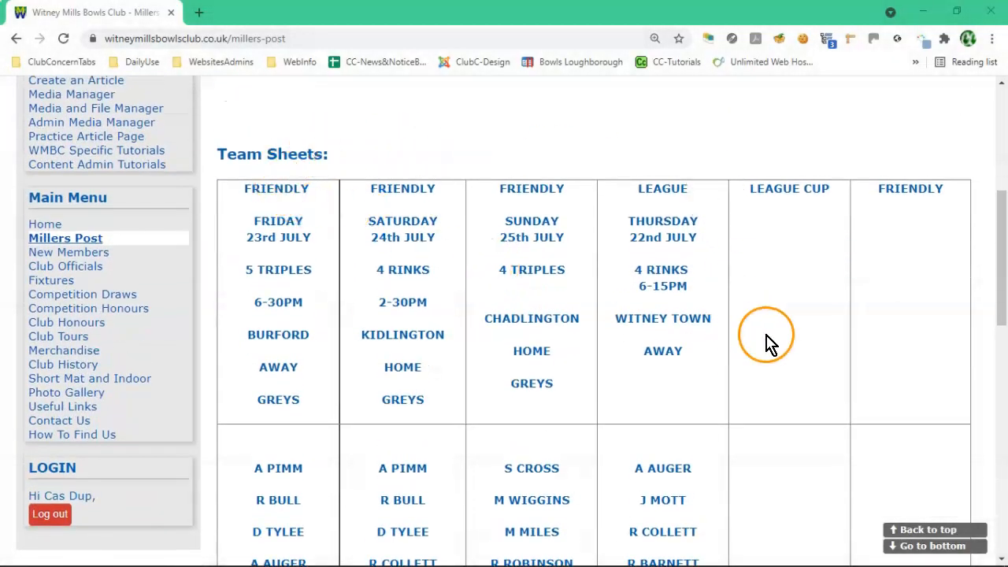
scroll(776, 331, down, 2)
scroll(382, 315, down, 2)
scroll(374, 358, up, 8)
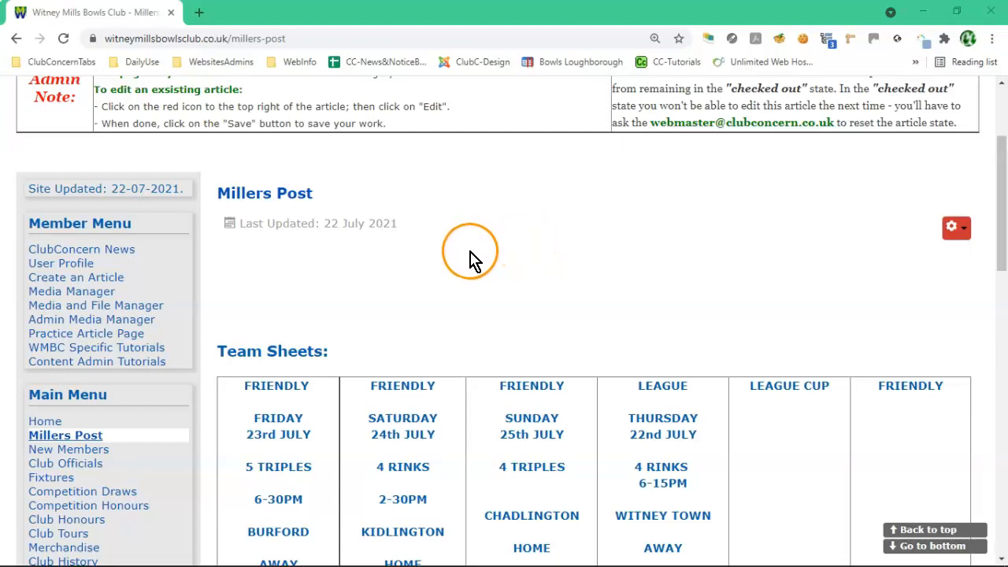
Open the Team Sheets article on the Practice Article Page and bring the embedded team selection table into view.
click(100, 337)
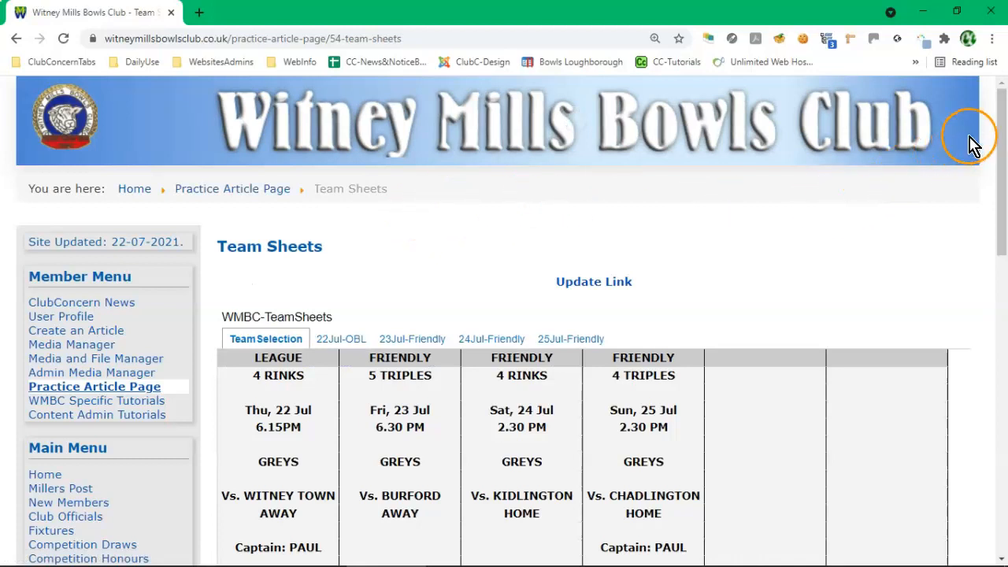
drag(1002, 115, 1003, 176)
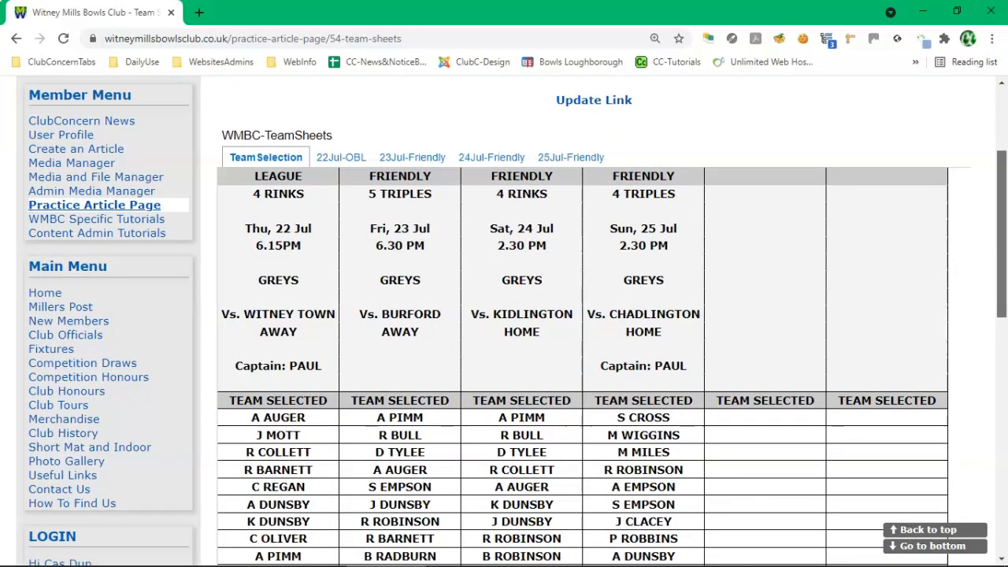
mouse_move(1002, 176)
mouse_down()
mouse_move(1002, 256)
mouse_move(1002, 170)
mouse_up()
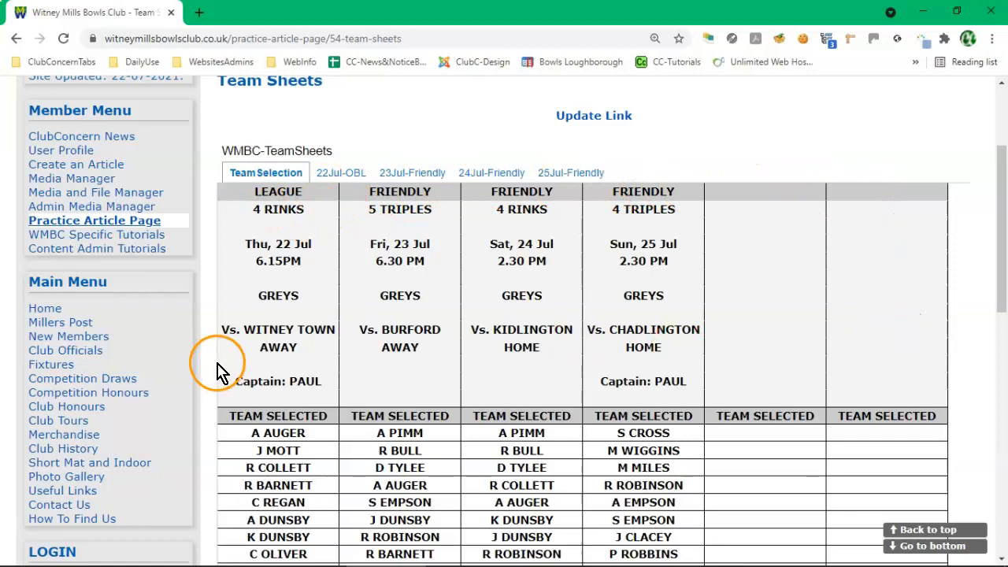
Look through the embedded 22Jul-OBL, 23Jul-Friendly, 24Jul-Friendly and 25Jul-Friendly match sheets.
click(339, 175)
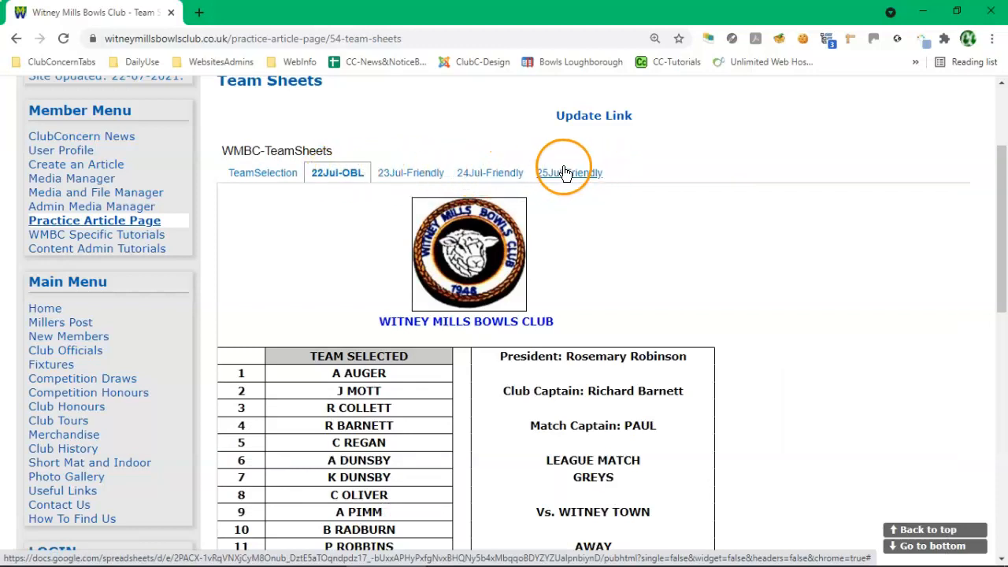
click(402, 174)
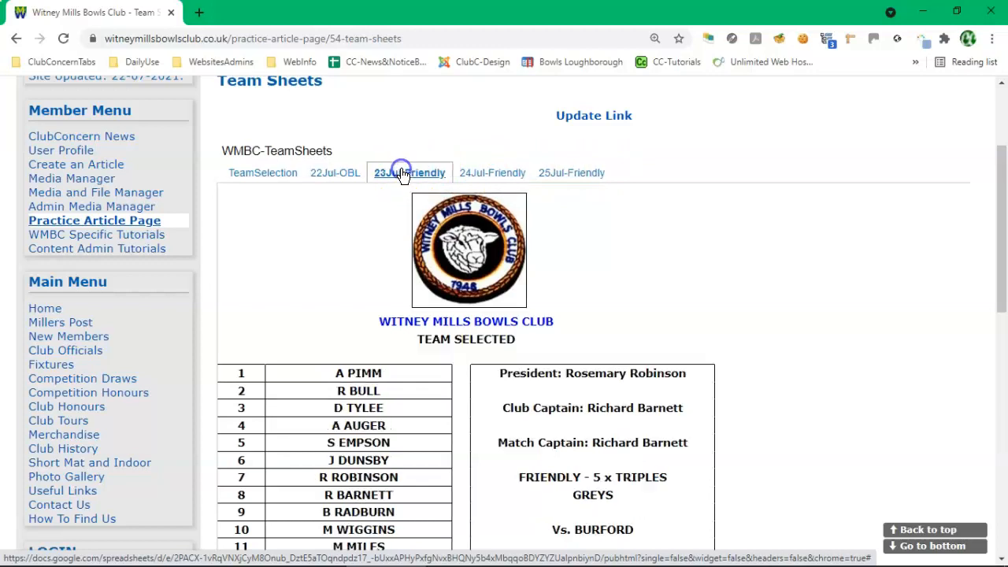
click(490, 177)
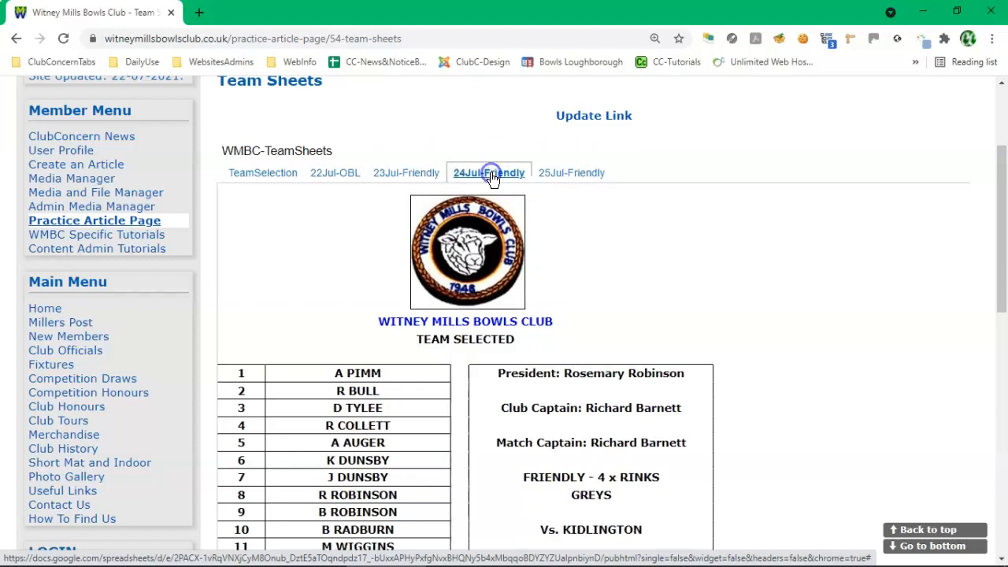
click(558, 175)
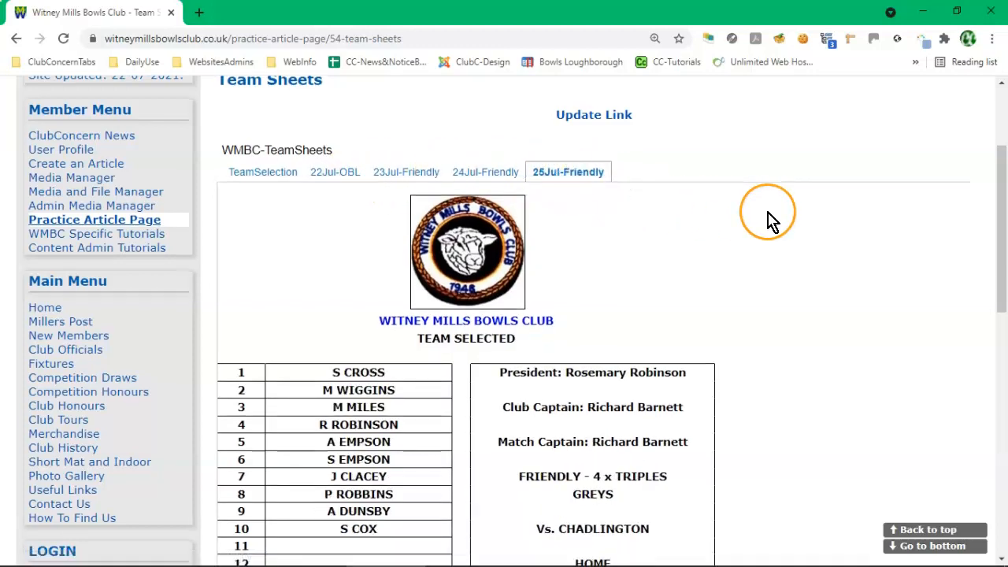
scroll(767, 218, down, 1)
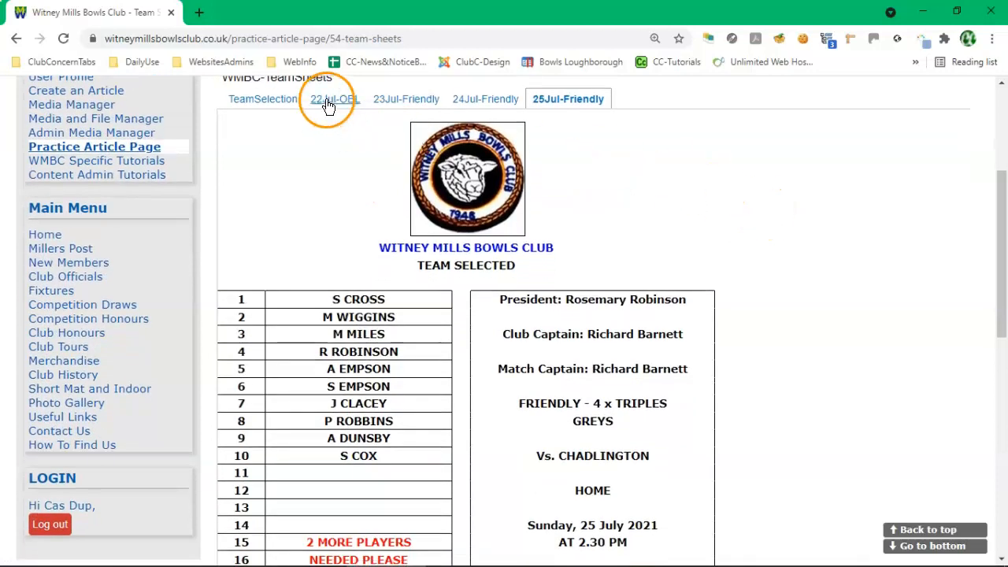
Examine the team lists and match details on the 22Jul-OBL, 23Jul-Friendly and 24Jul-Friendly sheets.
click(328, 102)
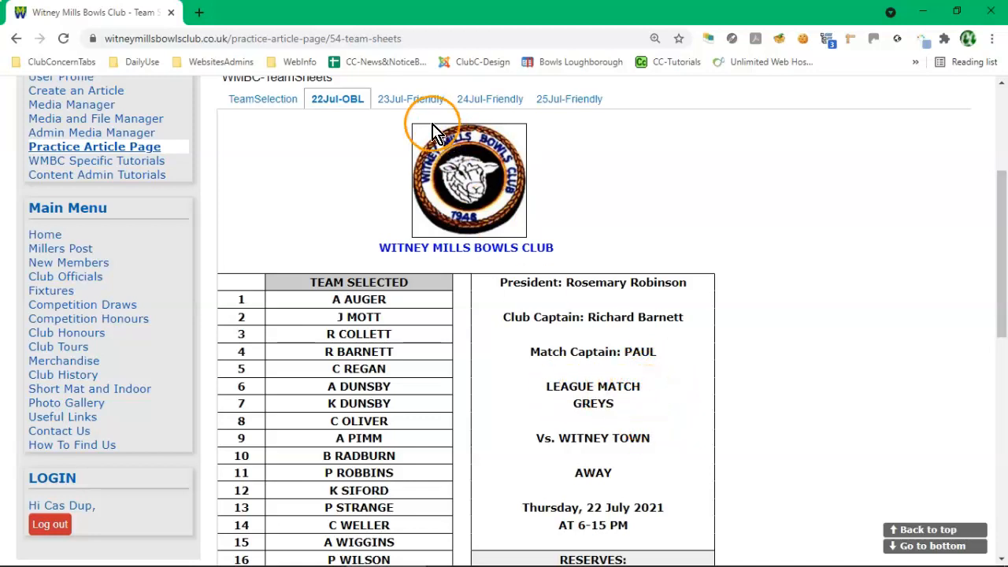
click(409, 101)
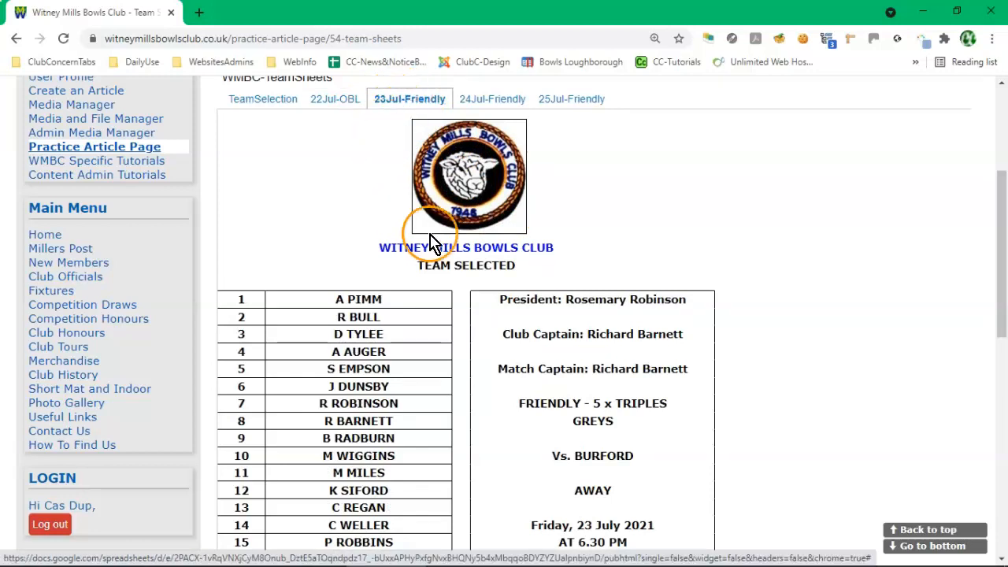
scroll(349, 329, down, 2)
scroll(349, 329, up, 2)
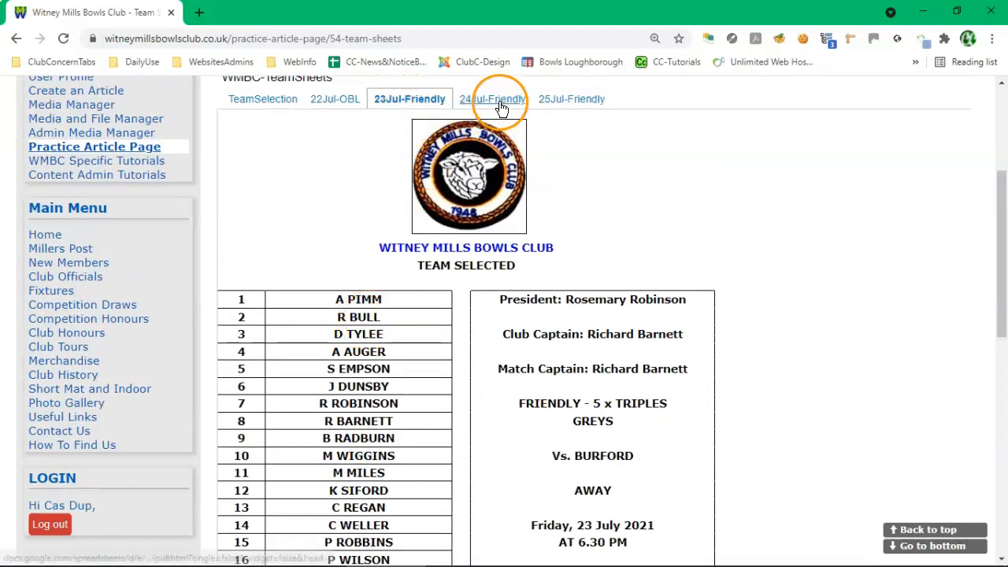
click(495, 100)
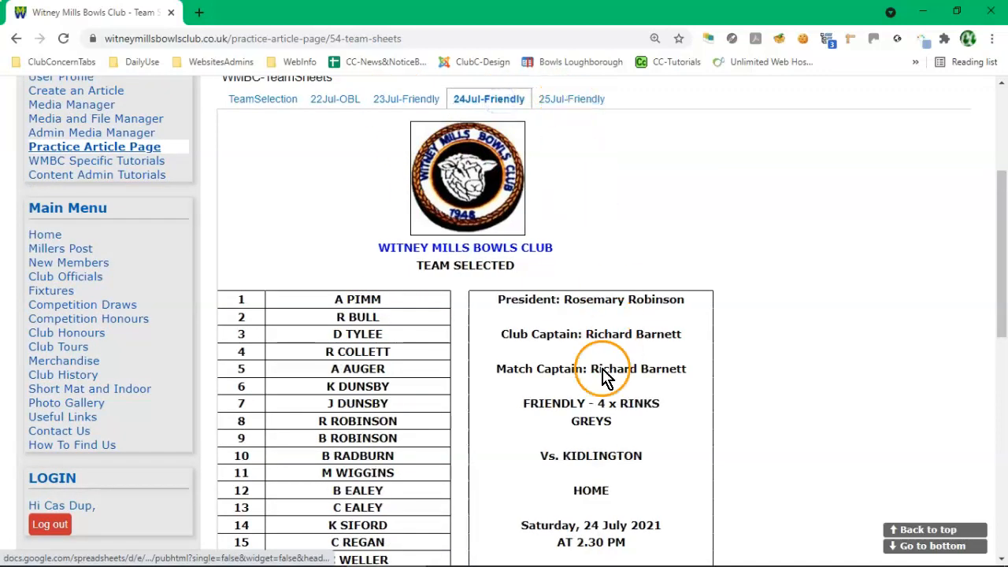
scroll(604, 369, down, 1)
scroll(594, 362, up, 1)
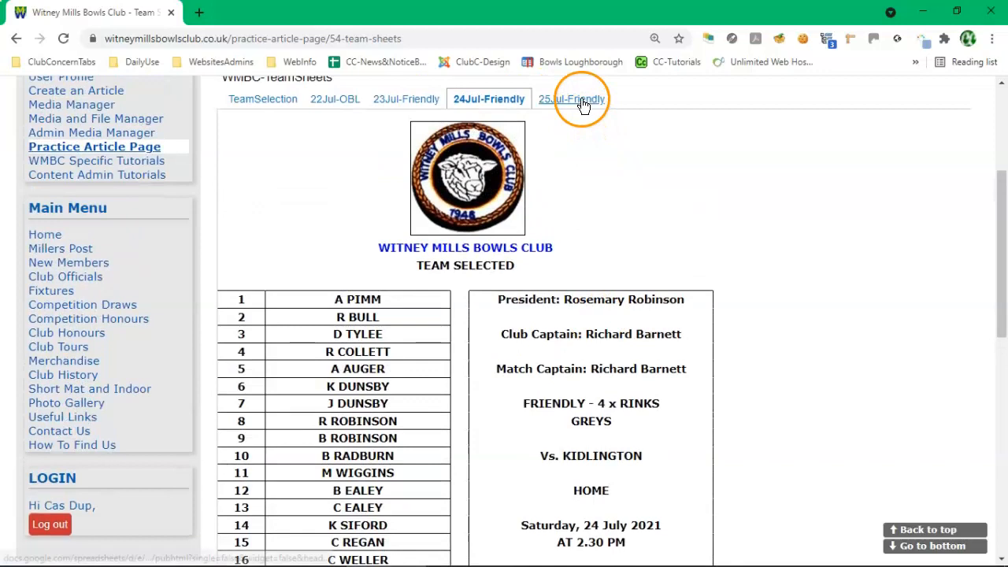
Examine the 25Jul-Friendly sheet down to its reserves section, and return to the TeamSelection overview.
click(577, 101)
scroll(592, 425, down, 1)
scroll(592, 429, down, 1)
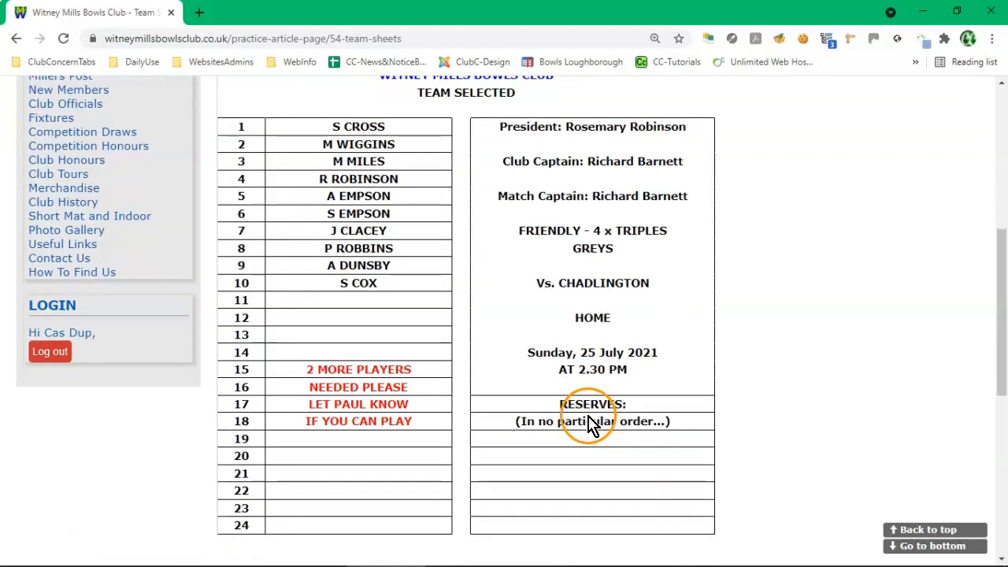
scroll(591, 409, up, 2)
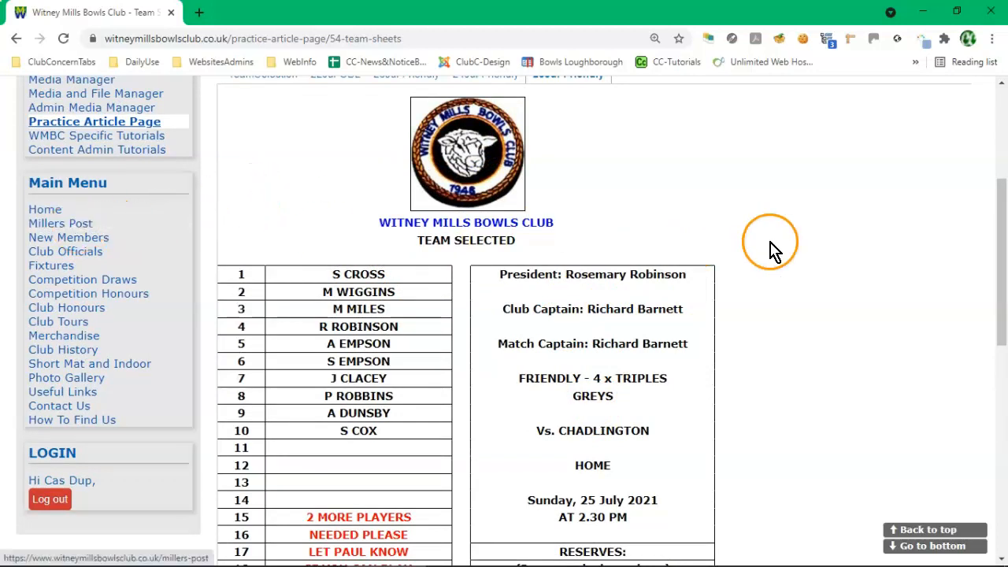
scroll(265, 233, up, 1)
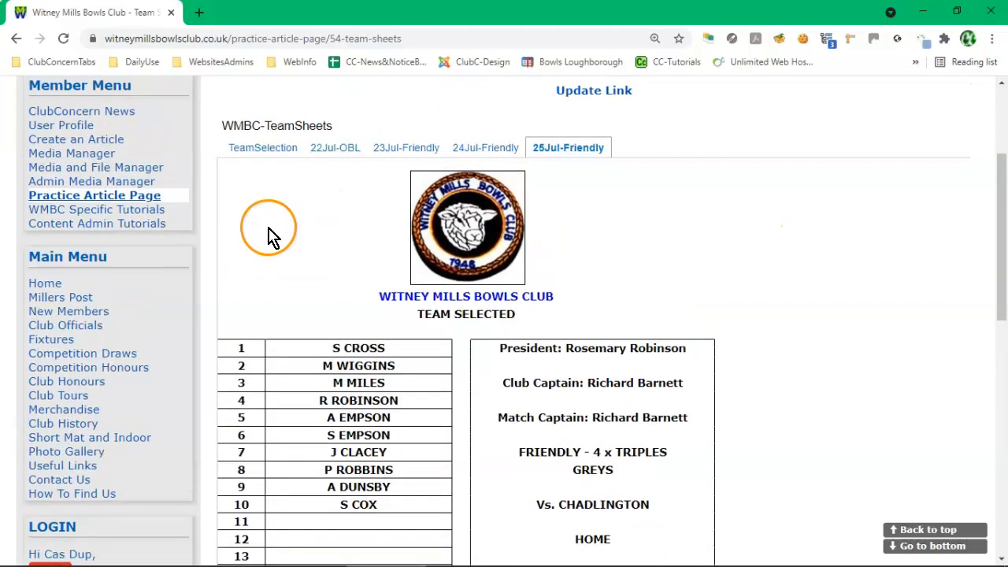
click(254, 150)
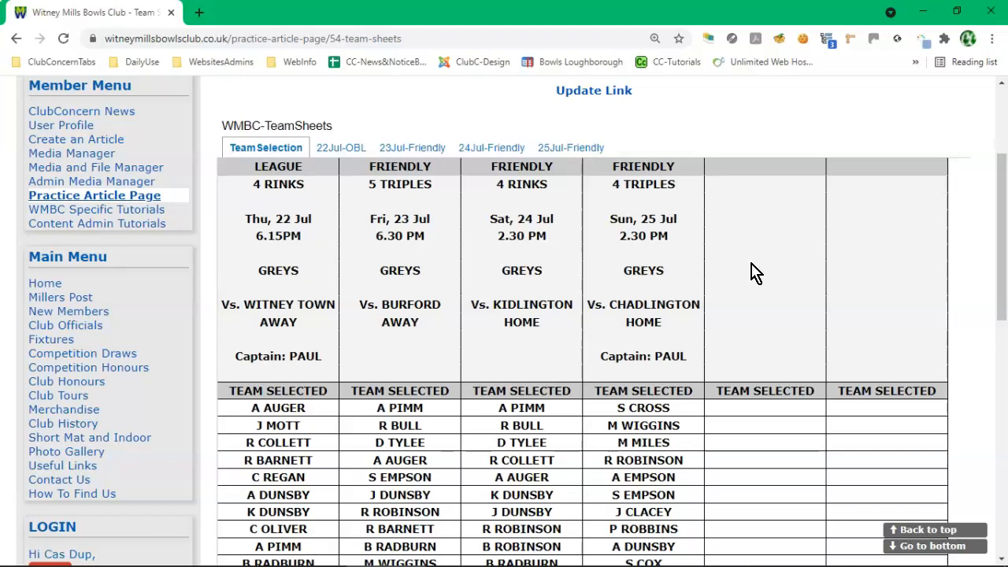
click(904, 319)
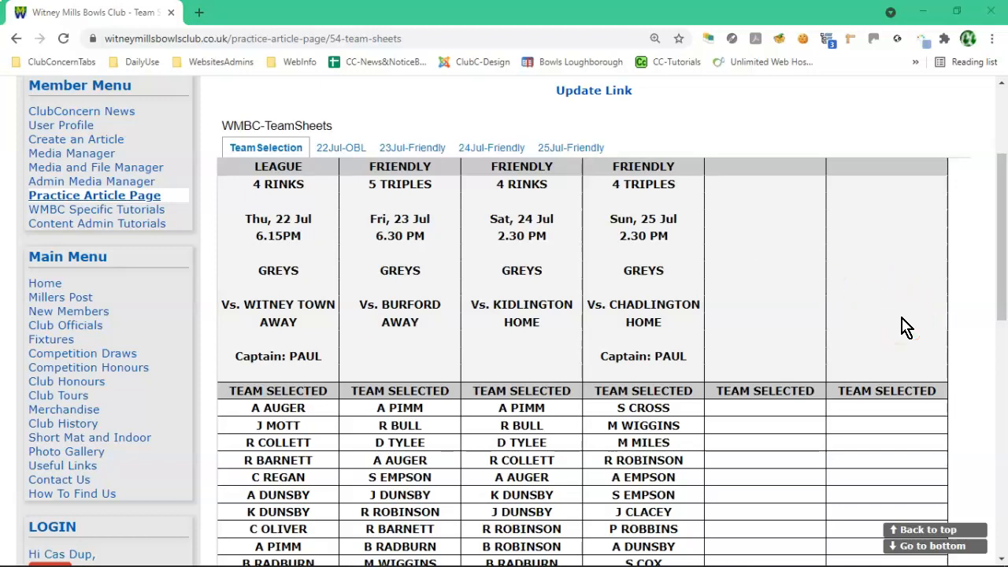
Open the WMBC-TeamSheets spreadsheet for updating from the Team Sheets article, and show its TeamSelection sheet.
scroll(904, 327, up, 2)
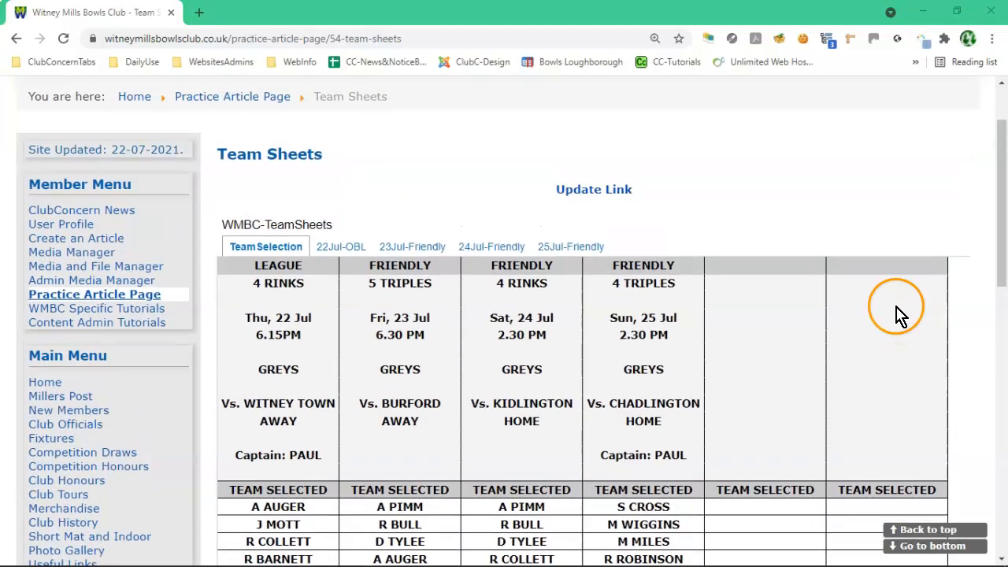
click(580, 192)
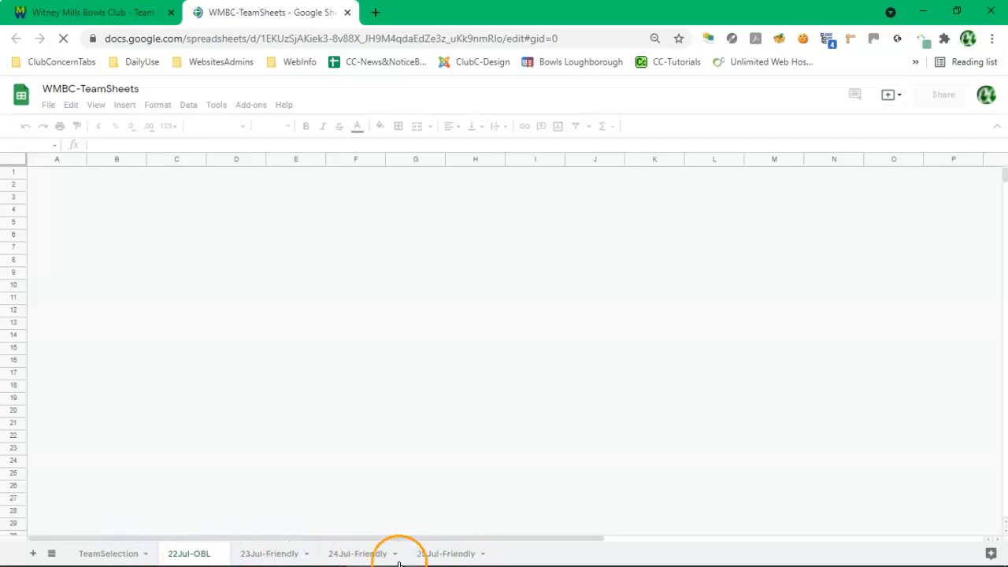
click(98, 557)
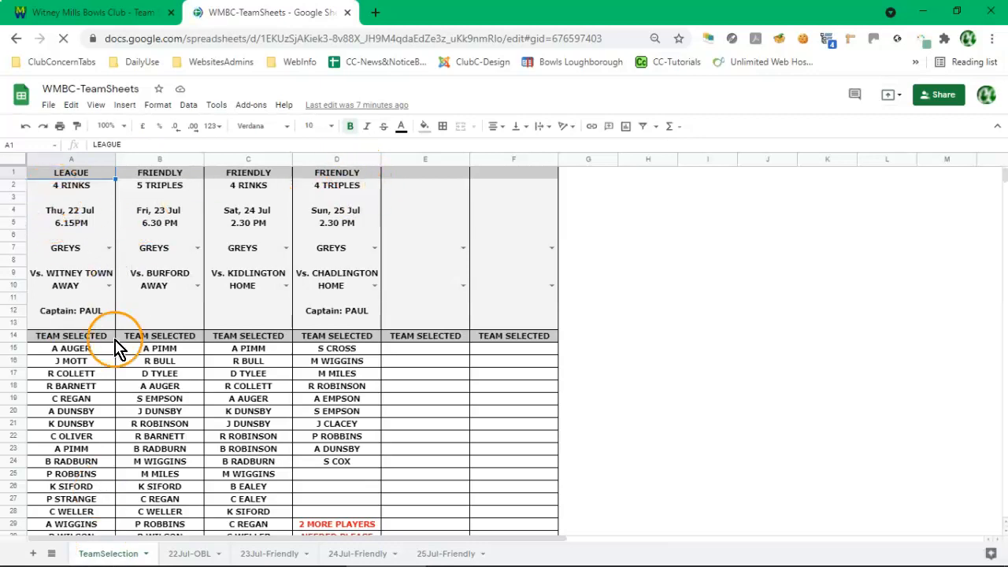
Check the published team selection table on the club website, and return to the WMBC-TeamSheets spreadsheet in Google Sheets.
click(110, 13)
scroll(905, 338, down, 4)
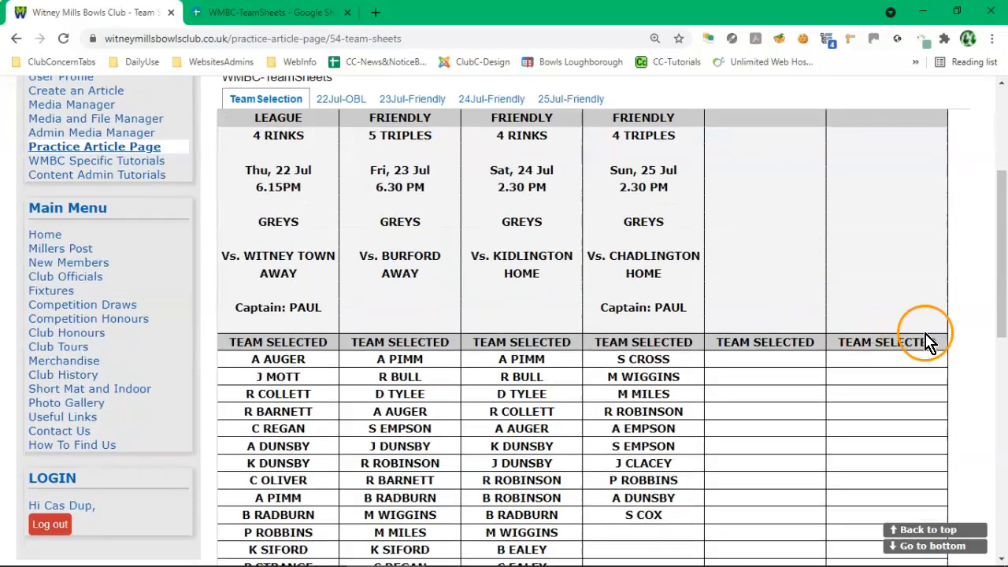
scroll(981, 339, up, 3)
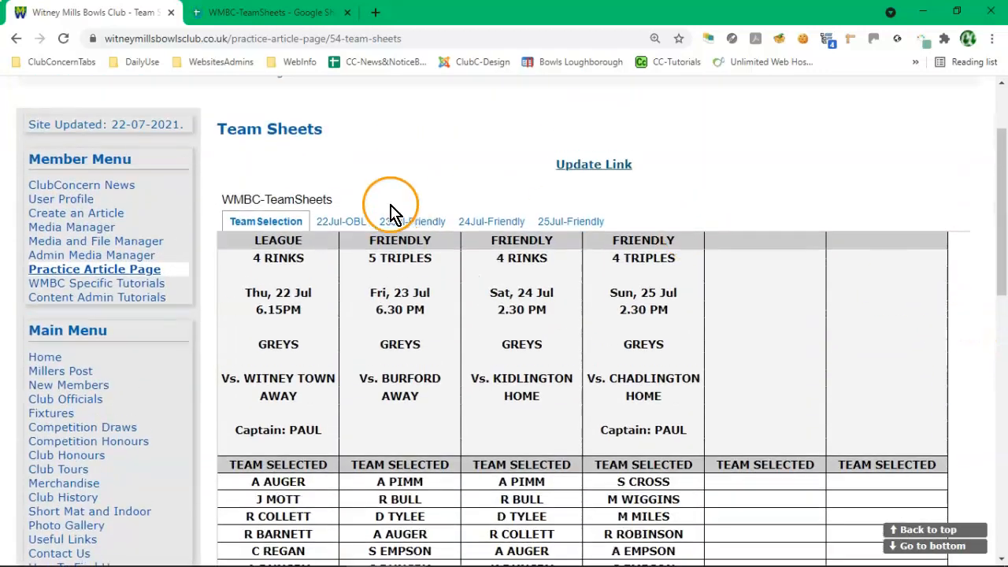
click(283, 16)
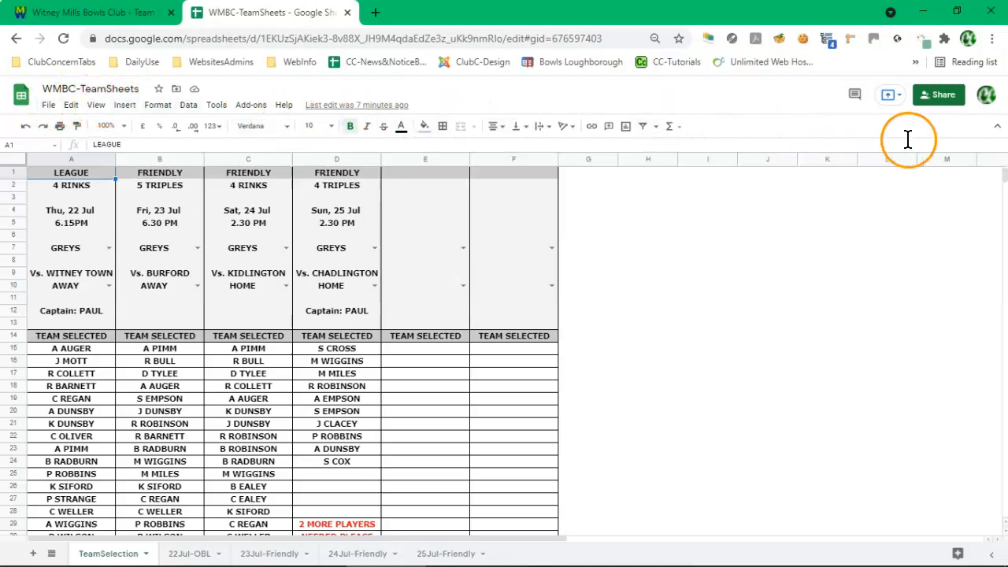
Hide the spreadsheet's title and menu header, and show it again.
click(997, 132)
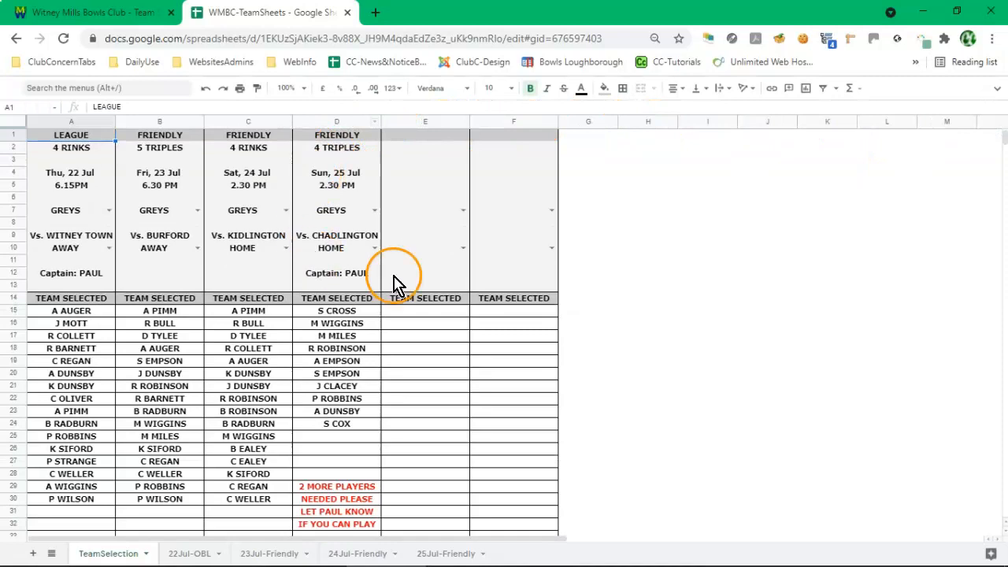
click(998, 93)
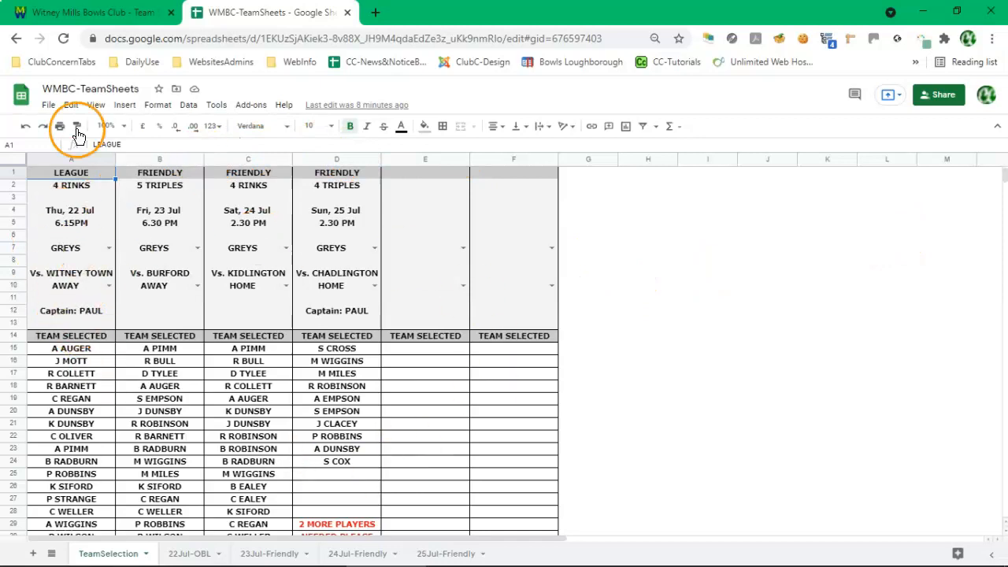
Compare the TeamSelection table published on the club website with the one in the Google Sheets spreadsheet.
click(78, 14)
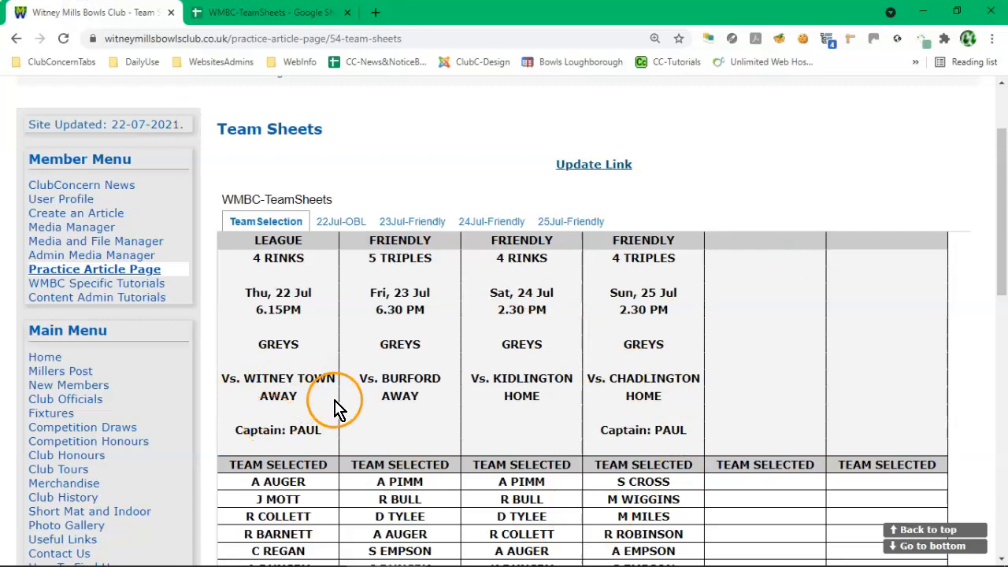
click(264, 13)
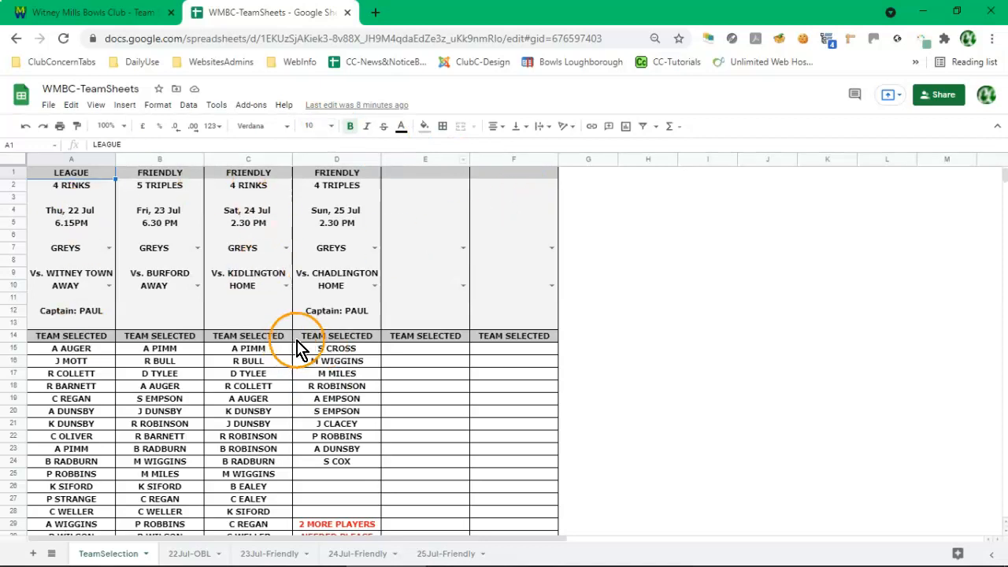
click(138, 14)
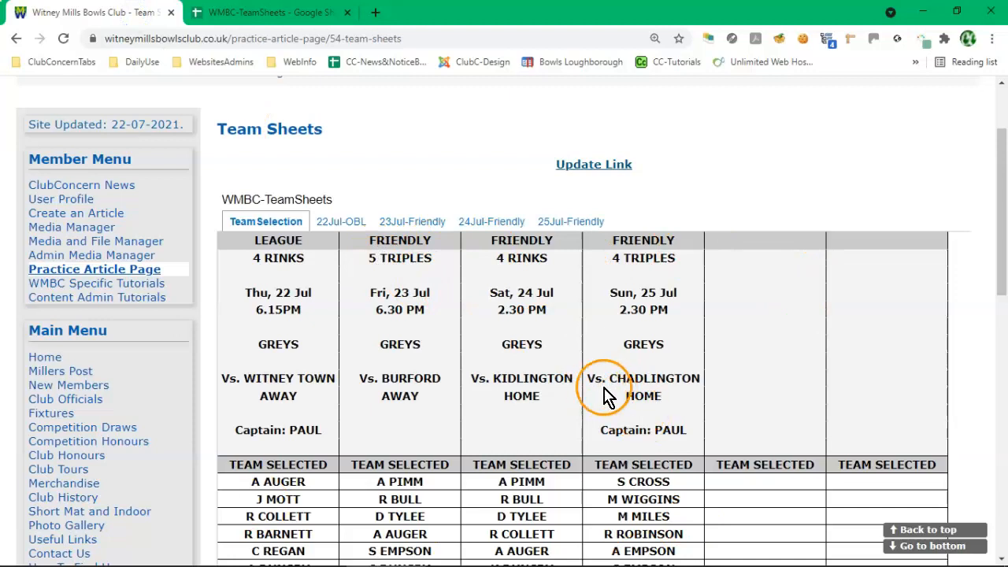
click(260, 12)
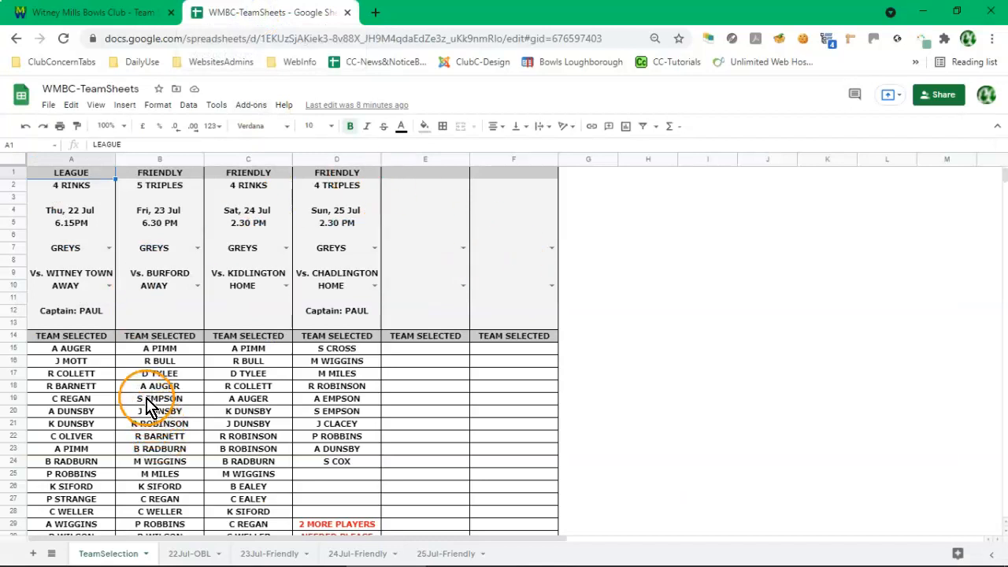
Set the TeamSelection sheet's zoom to 150%, and select empty cell G4 beside the table.
click(126, 130)
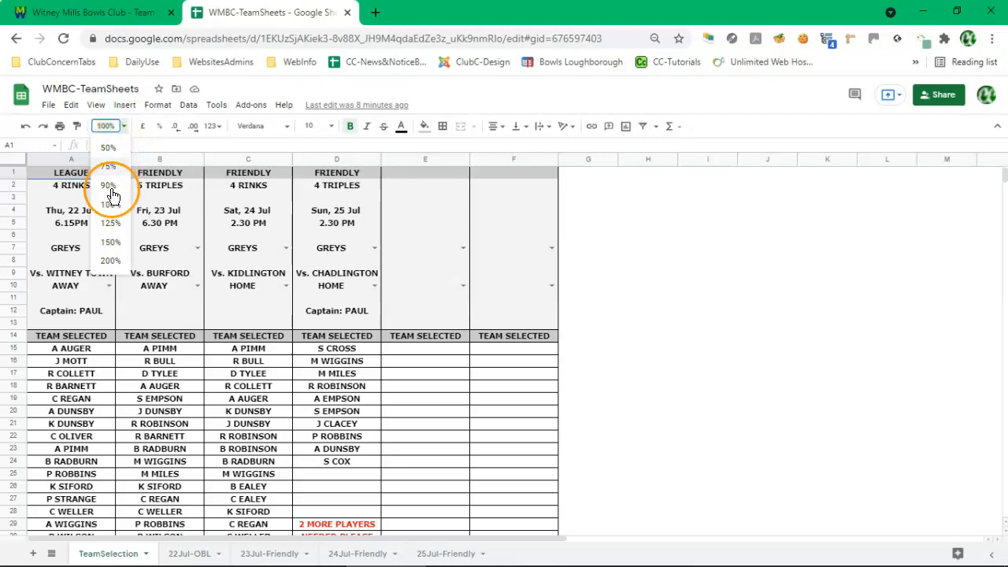
click(109, 244)
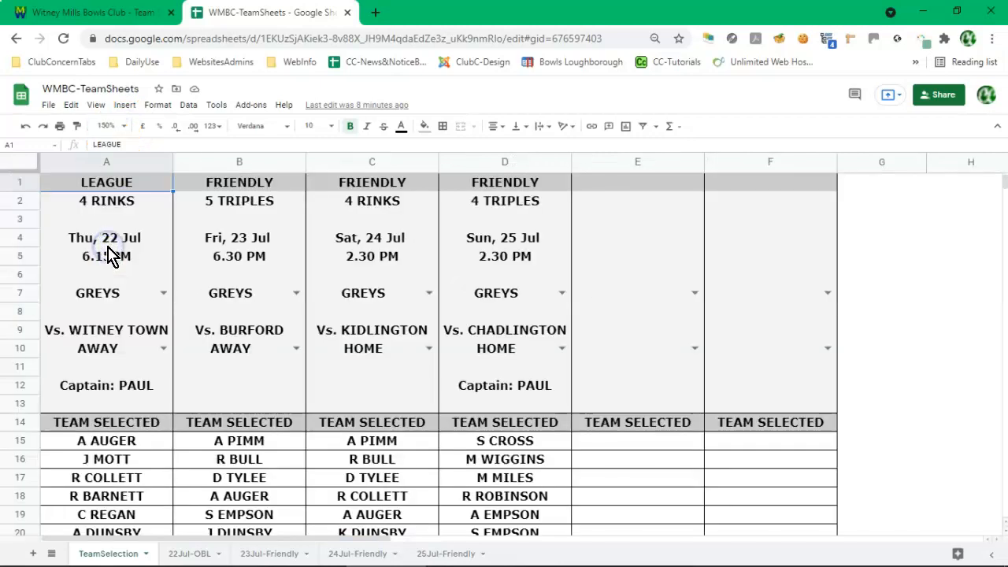
click(866, 242)
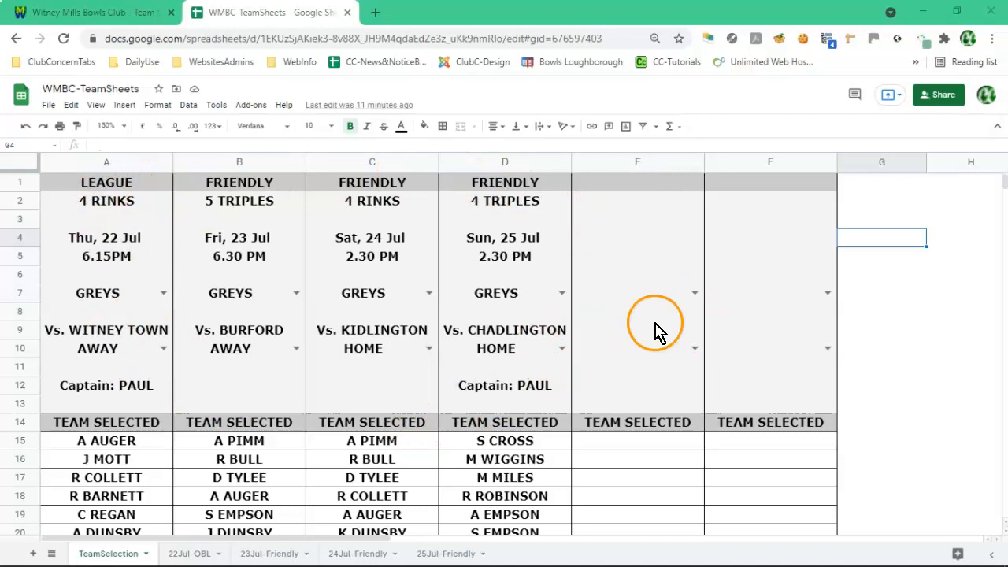
Copy LEAGUE from cell A1 into E1 and 4 RINKS from A2 into E2 on the TeamSelection sheet.
click(102, 183)
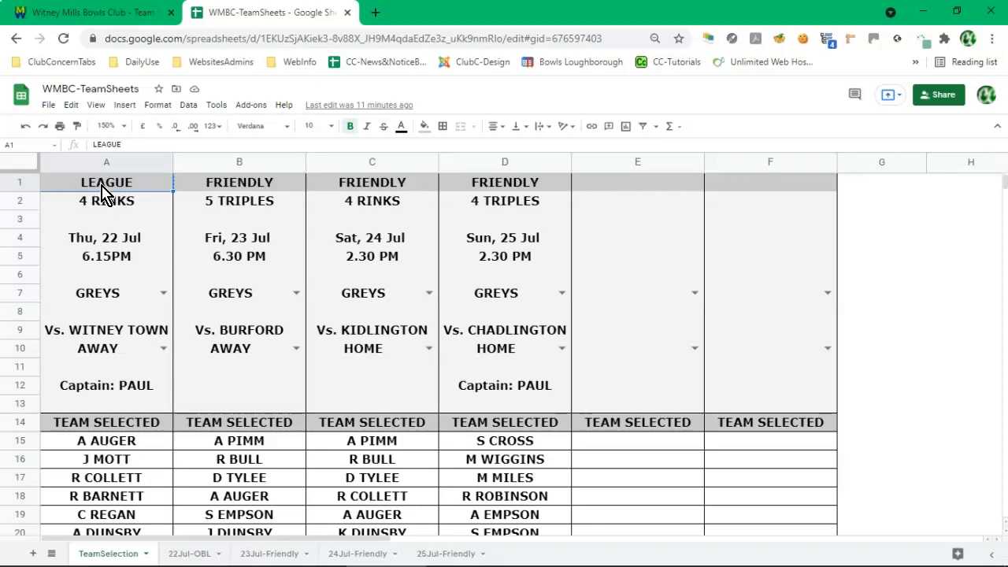
click(640, 189)
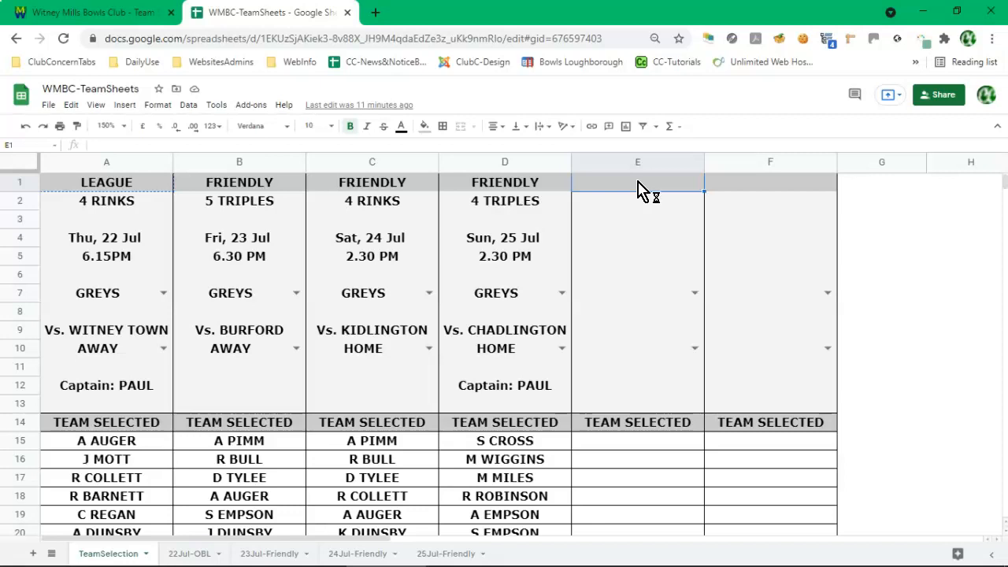
text(LEAGUE)
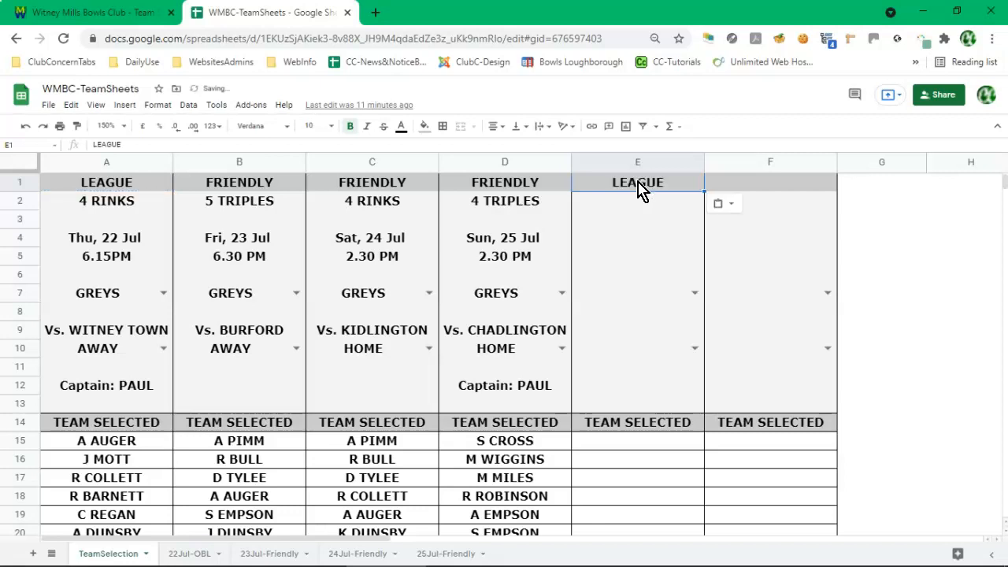
click(629, 209)
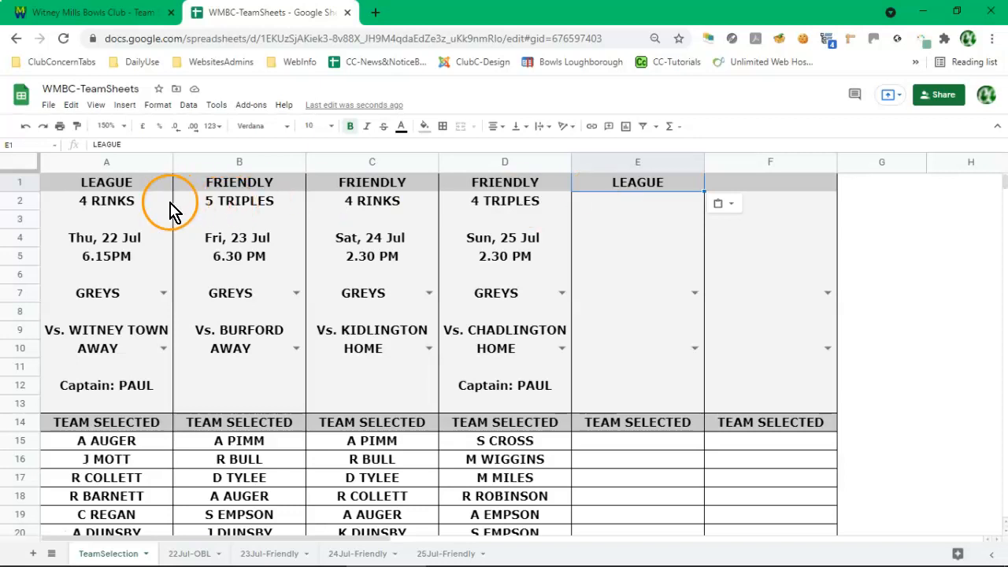
click(115, 208)
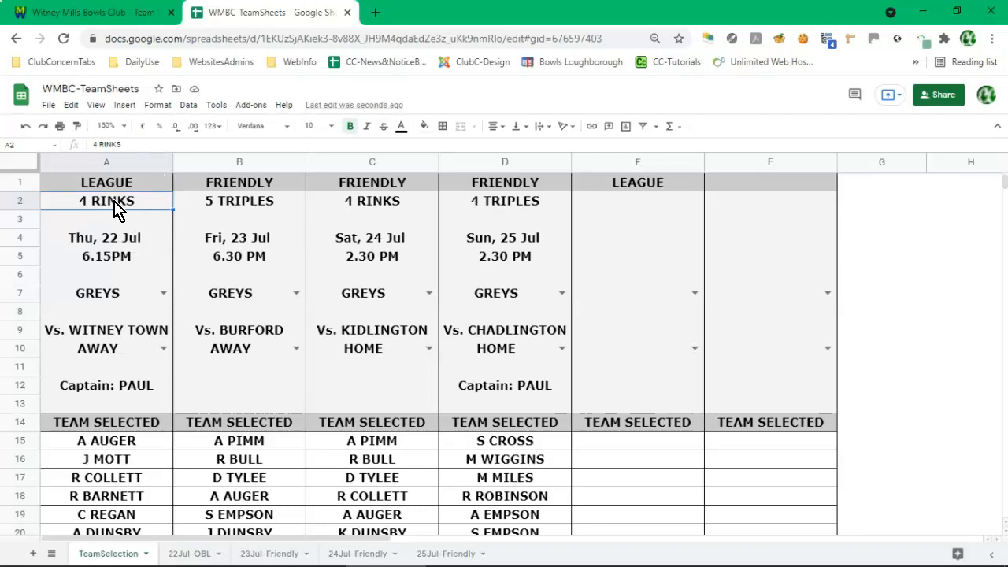
key(ctrl+c)
click(642, 209)
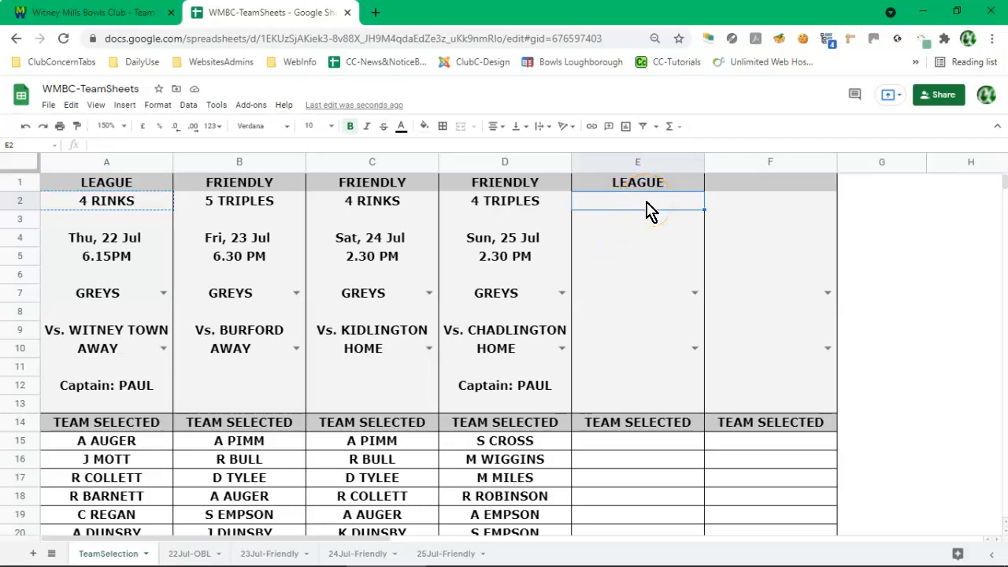
key(ctrl+v)
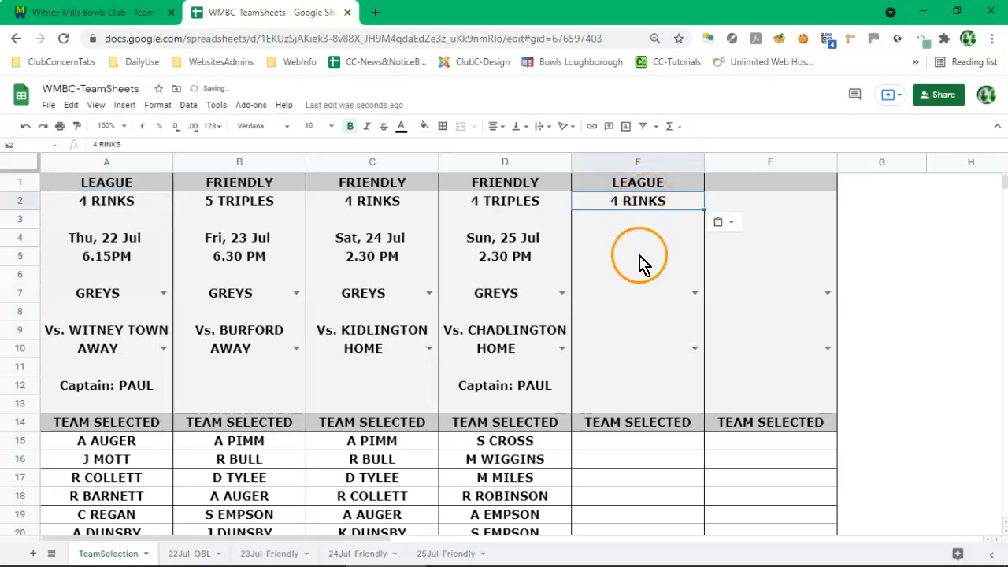
click(888, 256)
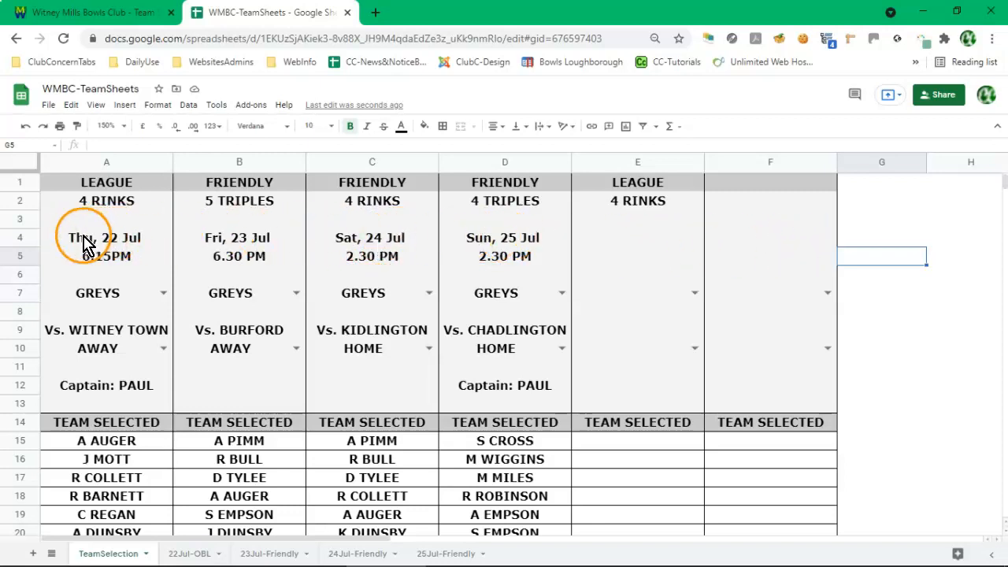
Enter the match date as 29jul in cell E4 under the new LEAGUE fixture.
click(608, 241)
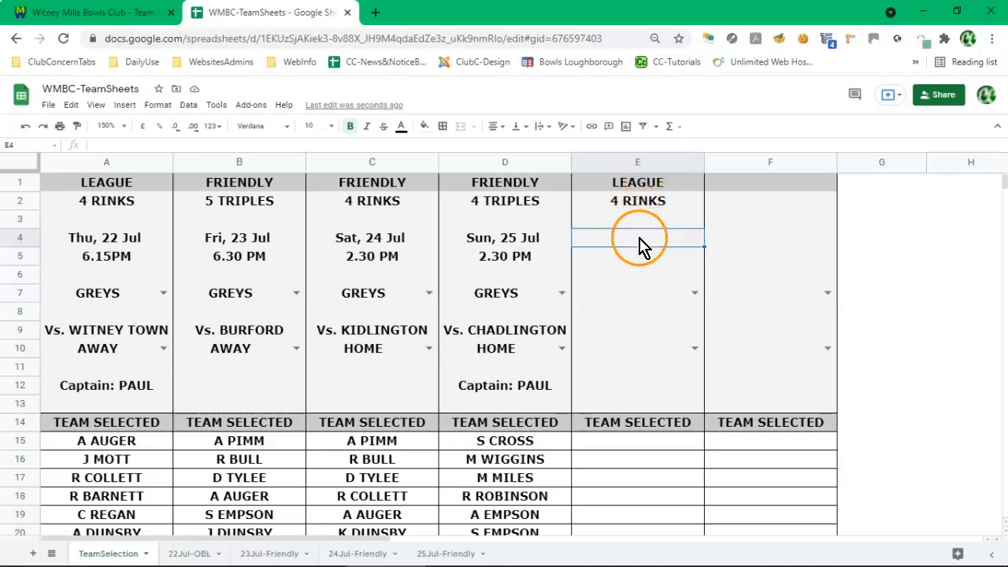
text(29)
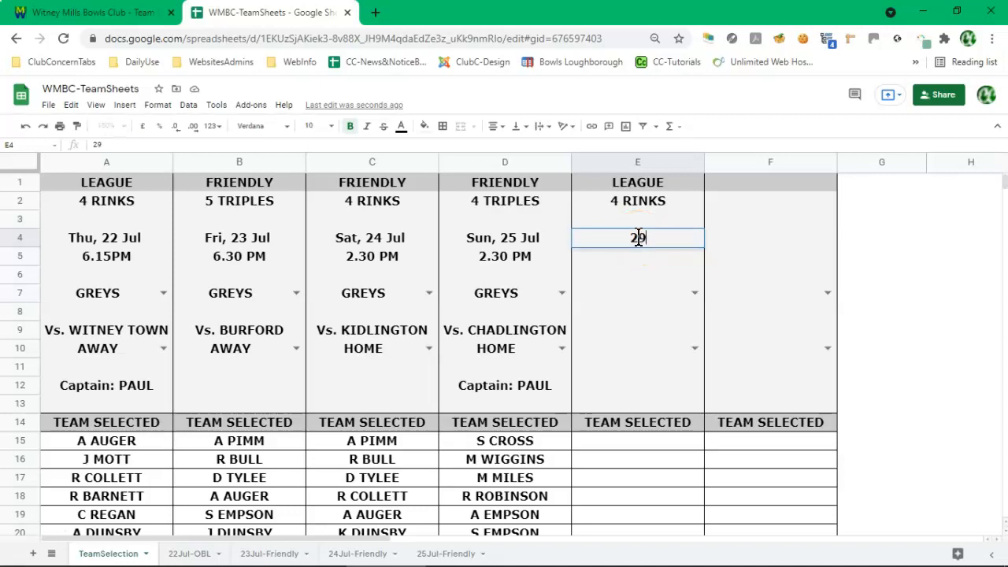
text(jul)
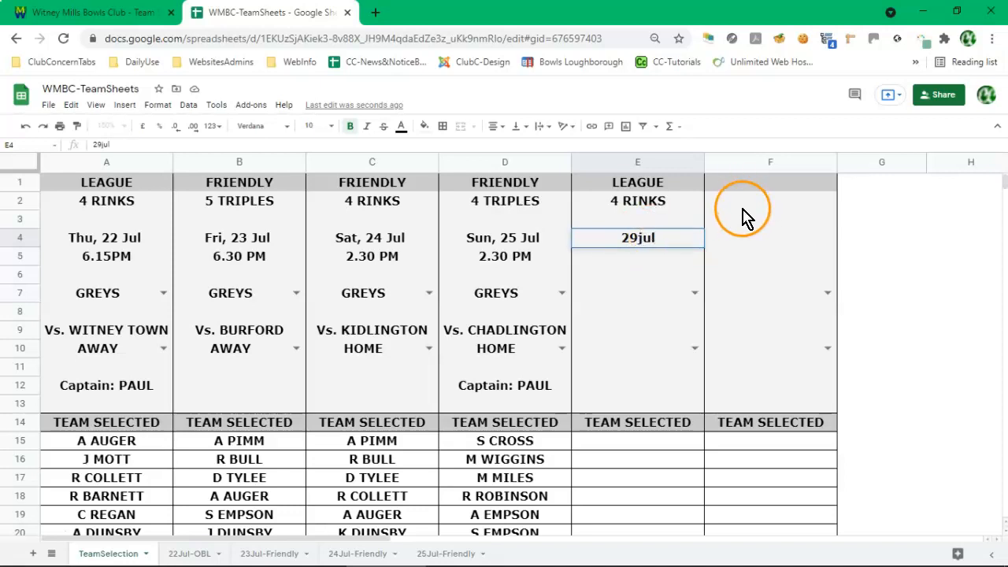
key(Return)
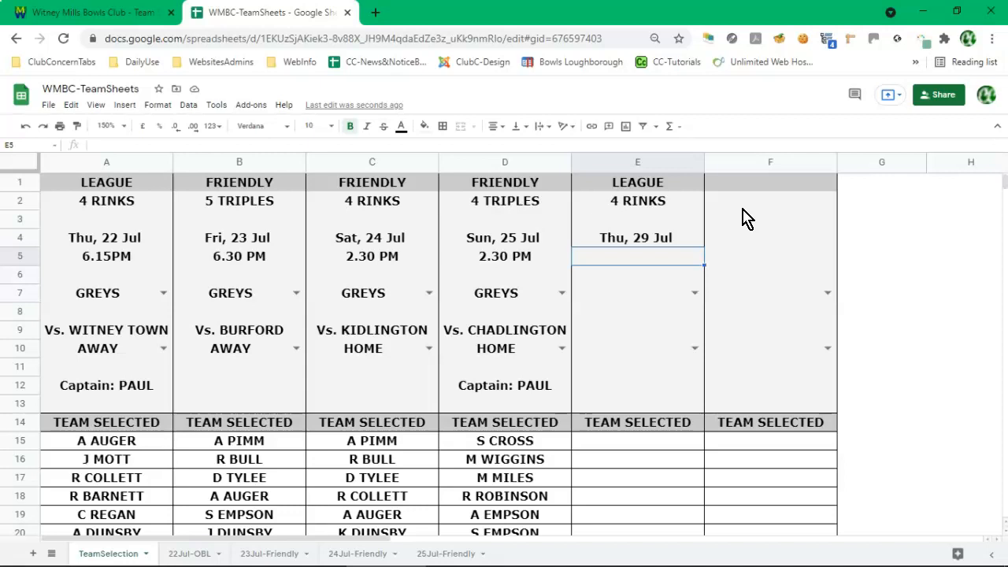
Enter the date 1aug in cell F4 as a trial, and clear that cell again.
click(752, 244)
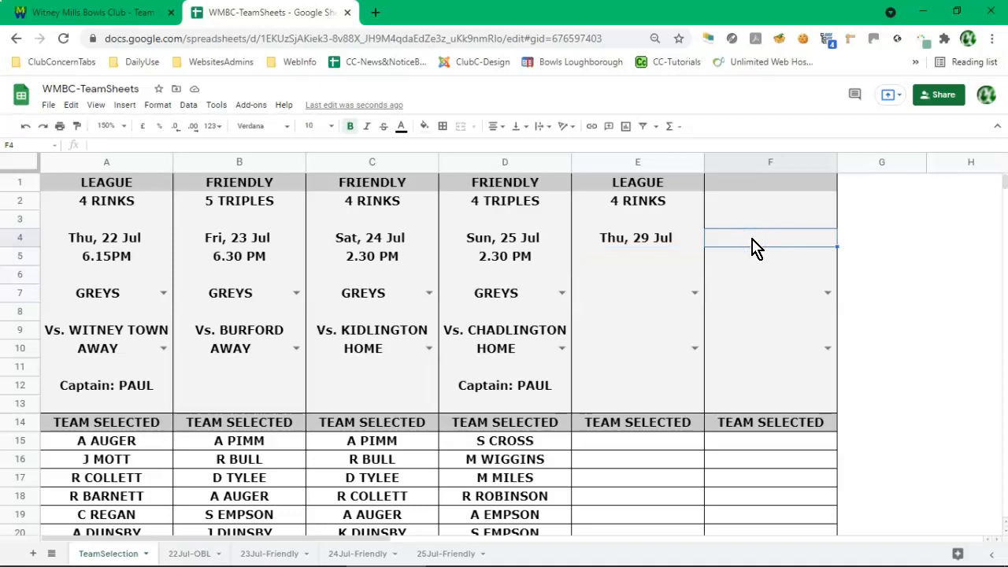
text(1aug)
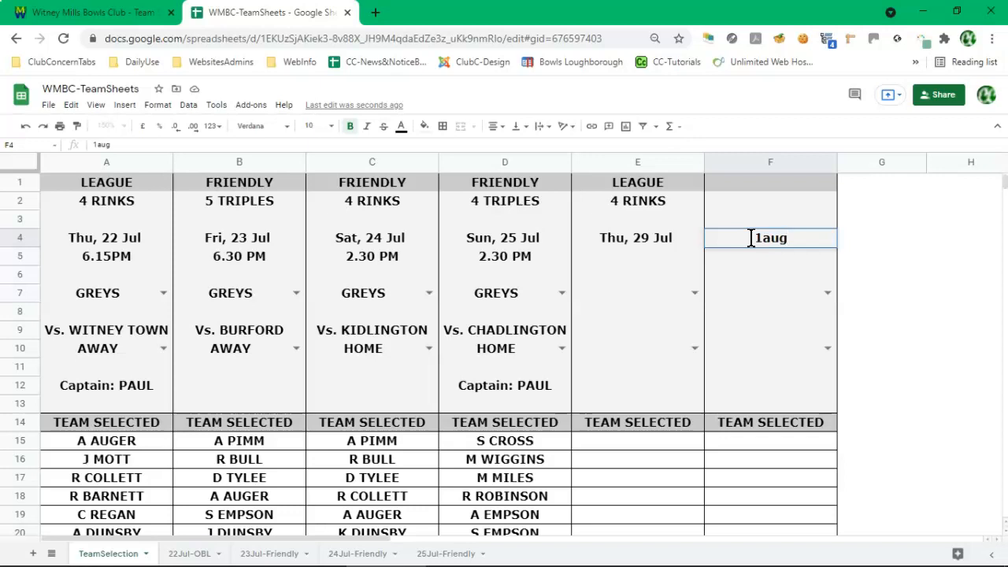
key(Return)
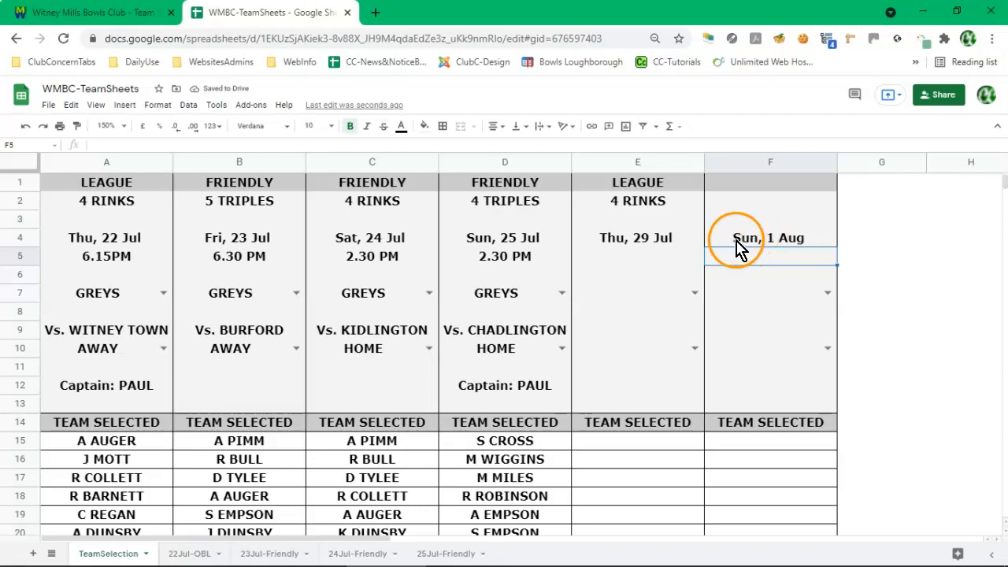
click(803, 240)
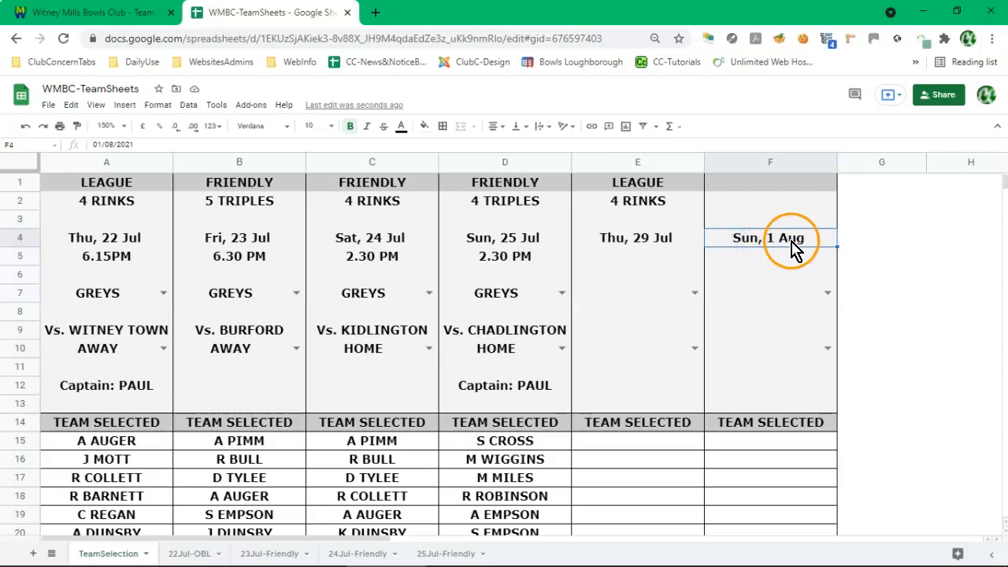
key(Delete)
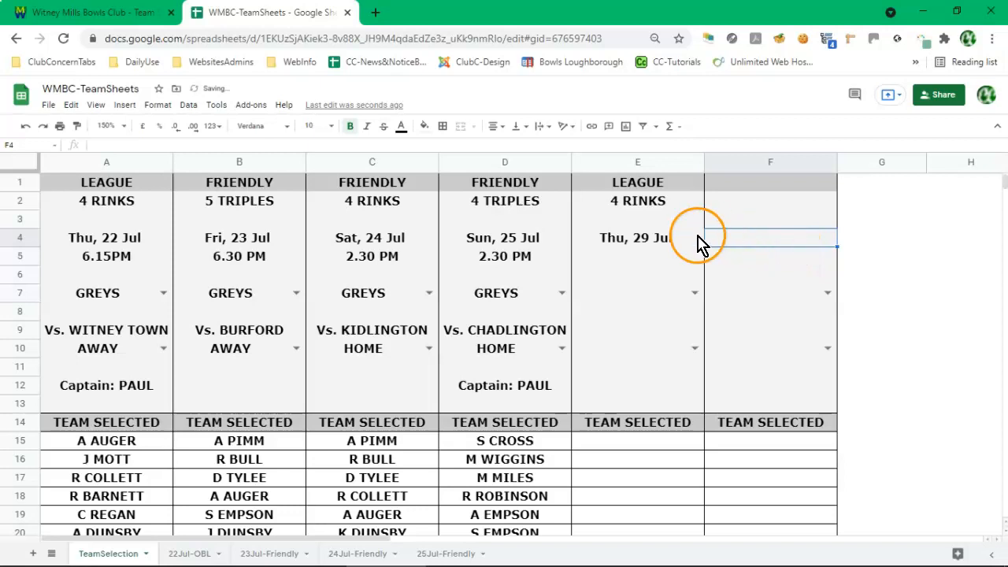
Clear the date in cell E4 and enter it again as 29jul.
click(629, 243)
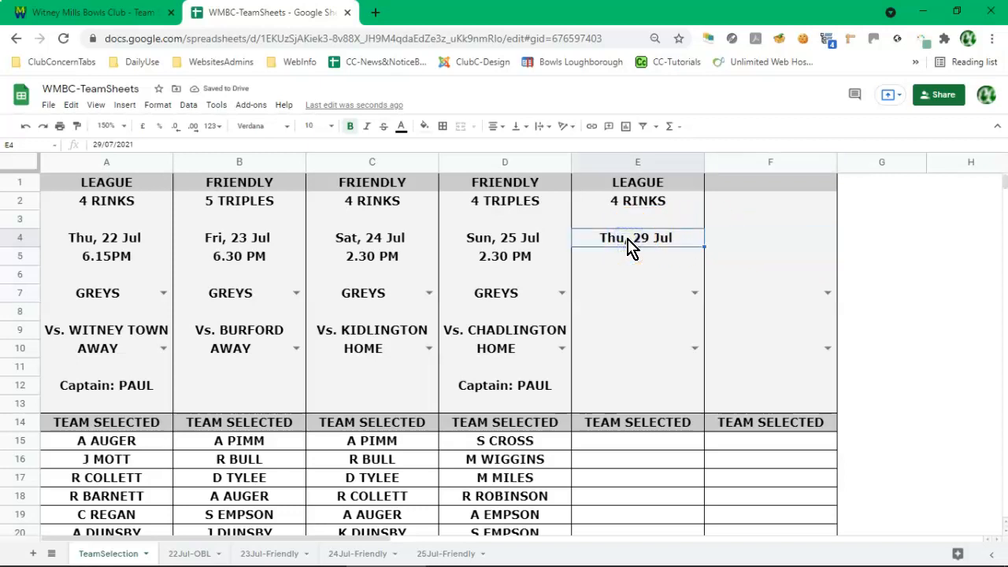
key(Delete)
click(644, 245)
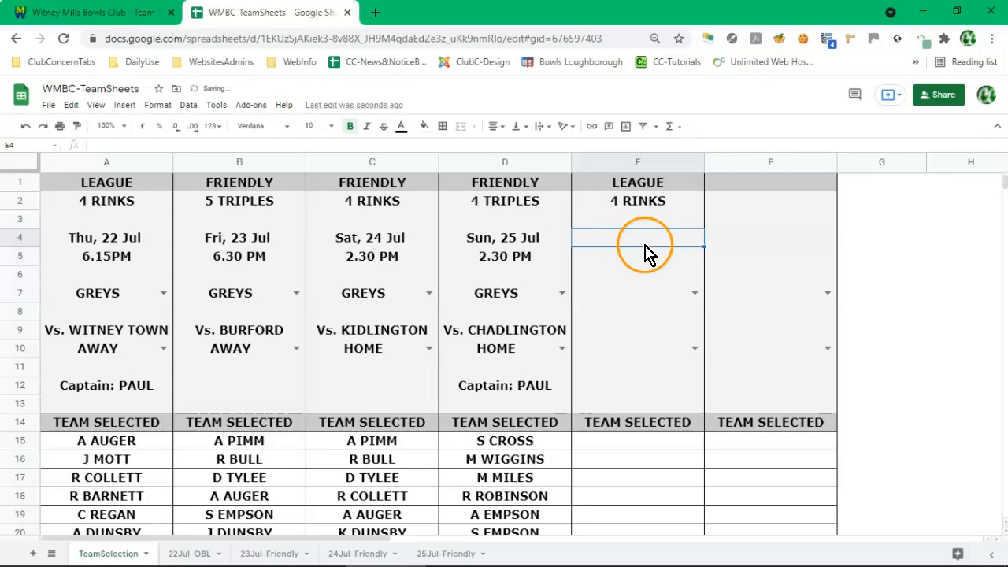
text(29)
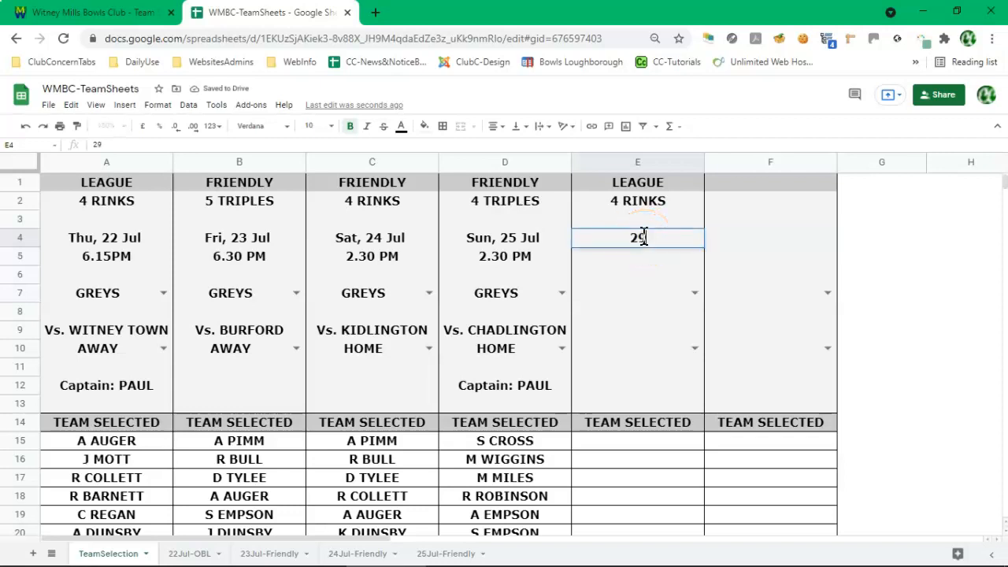
text(jul)
key(Return)
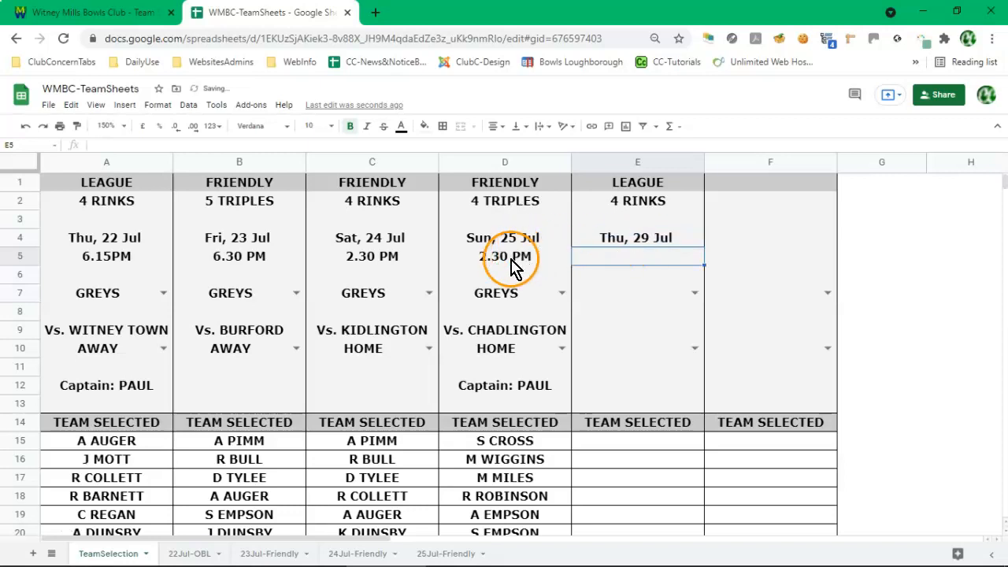
Copy the start time 6.15PM from cell A5 into E5 for the new league match.
click(102, 261)
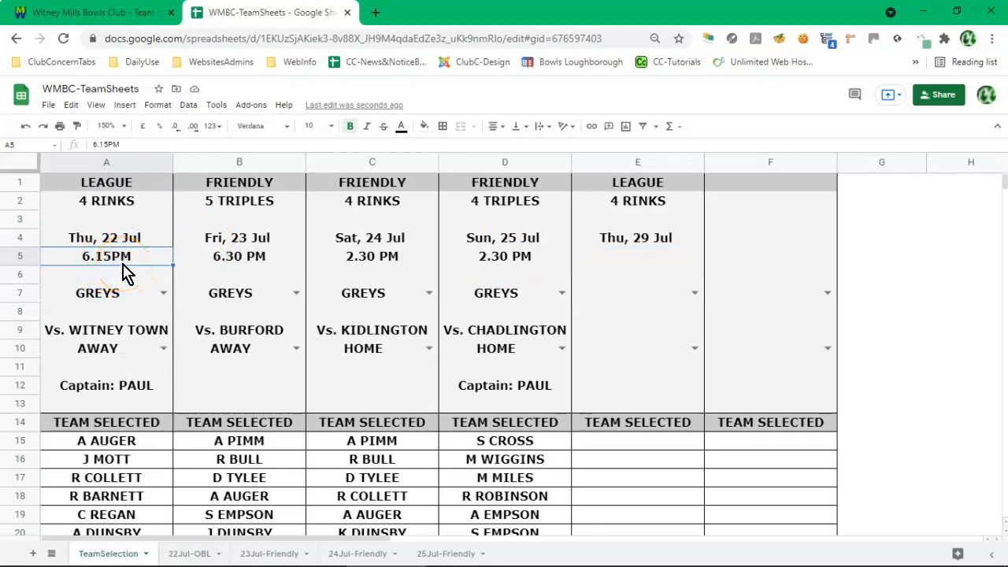
key(ctrl+c)
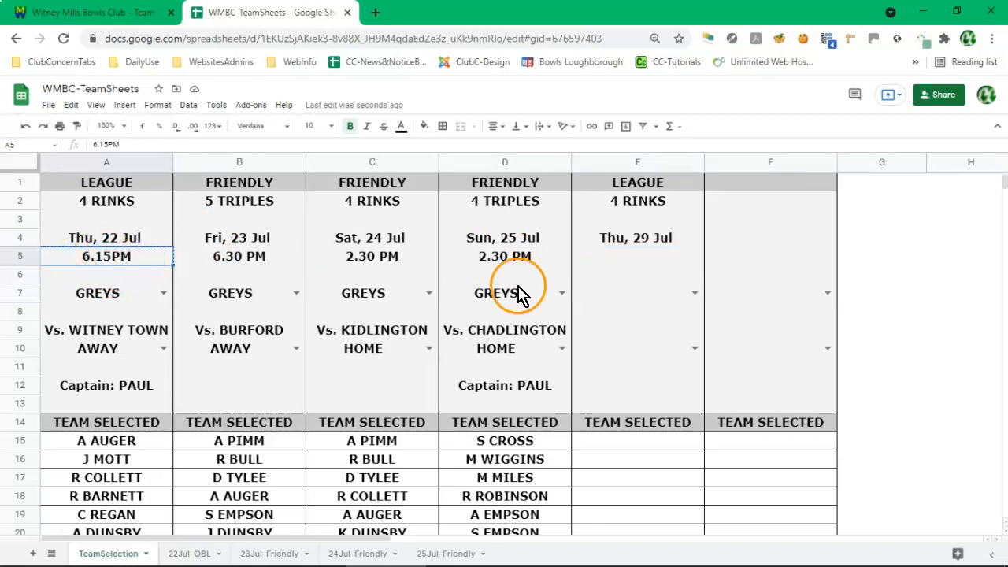
click(641, 260)
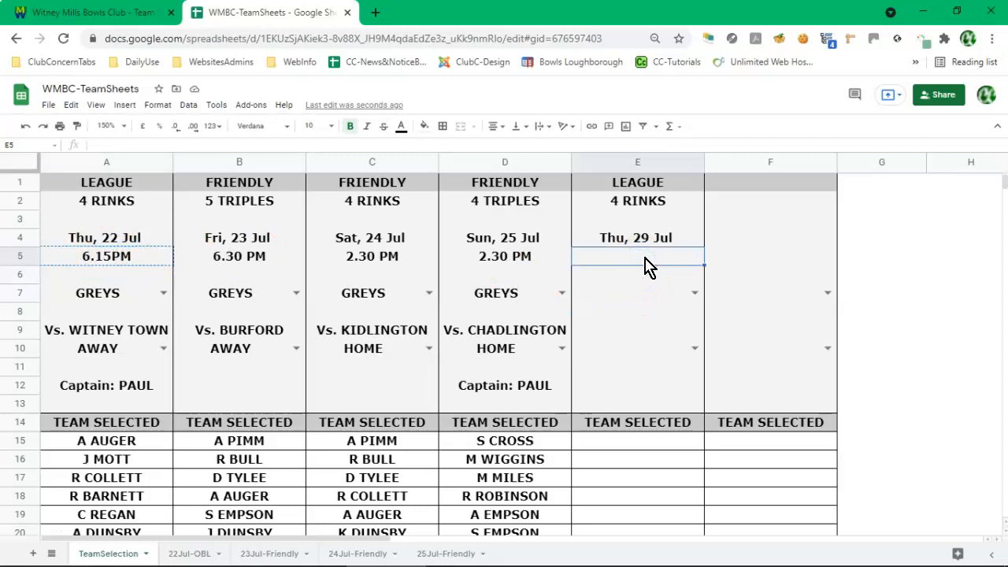
key(ctrl+v)
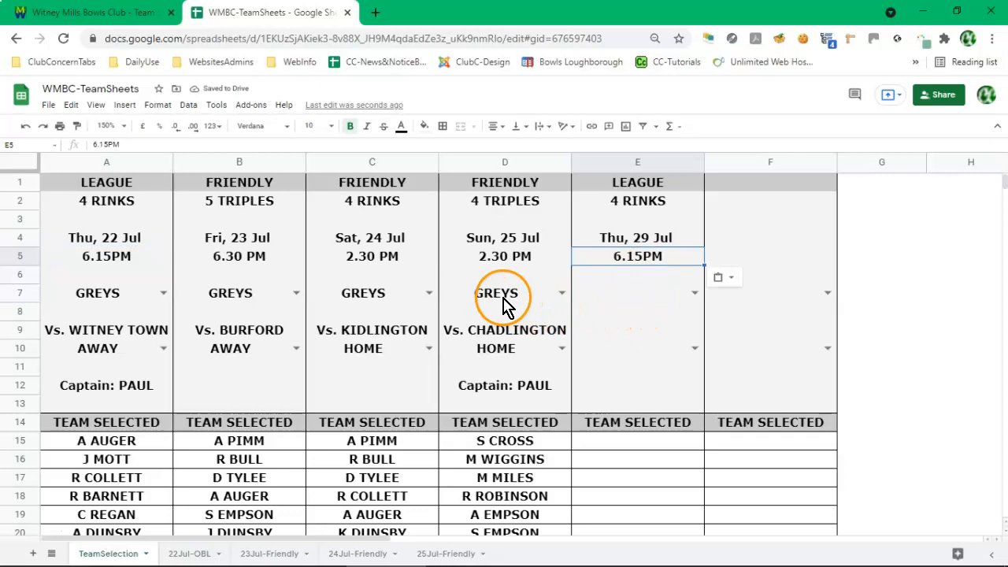
Choose GREYS as the dress code in cell E7 for the new league match.
click(646, 301)
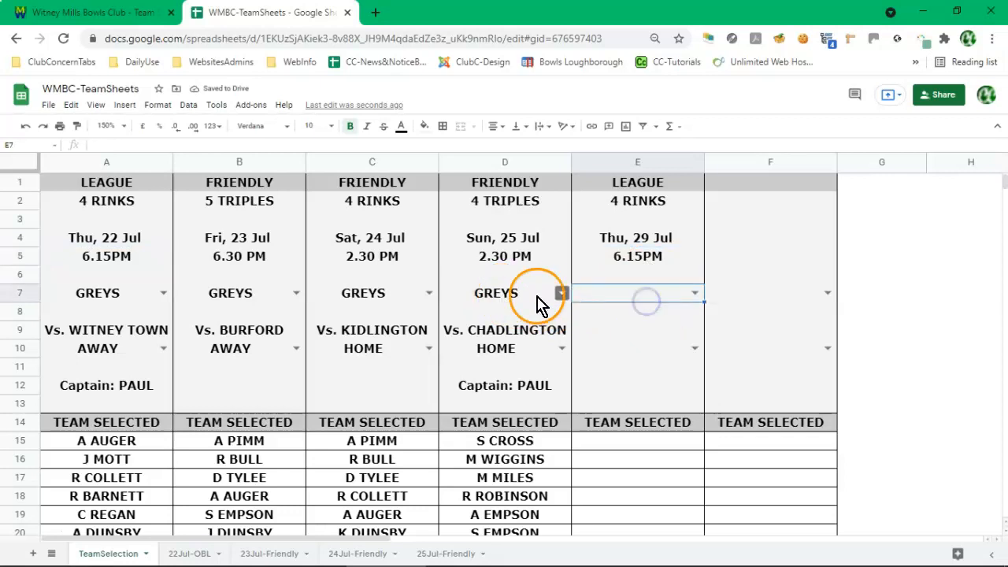
click(696, 293)
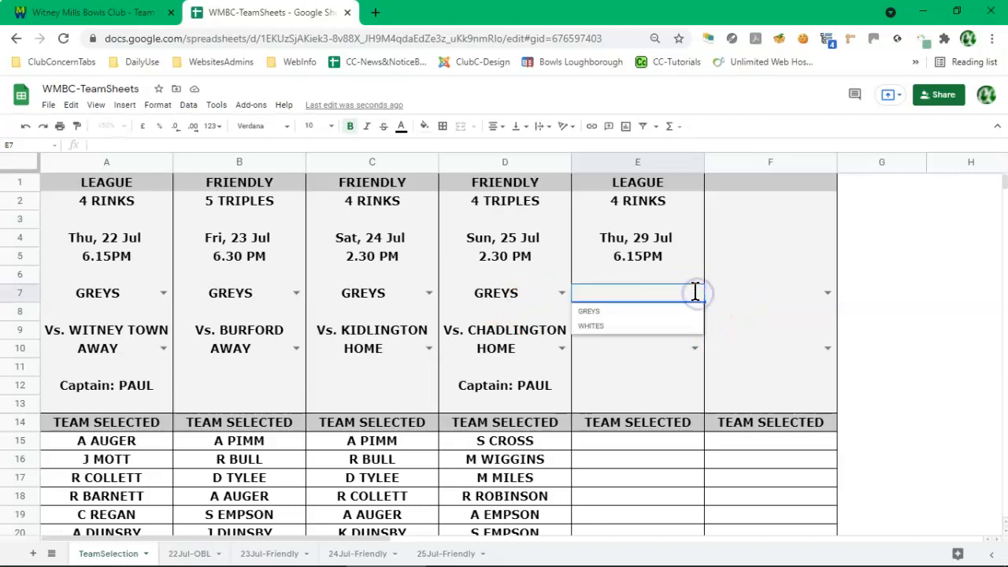
click(596, 312)
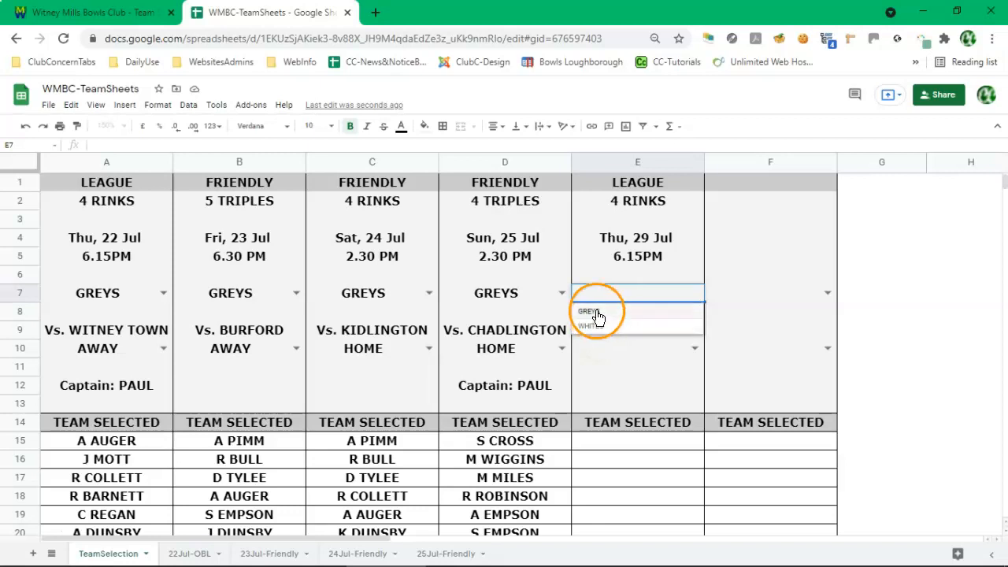
Copy the opponent Vs. KIDLINGTON from cell C9 into E9, and clear E9 again.
click(637, 338)
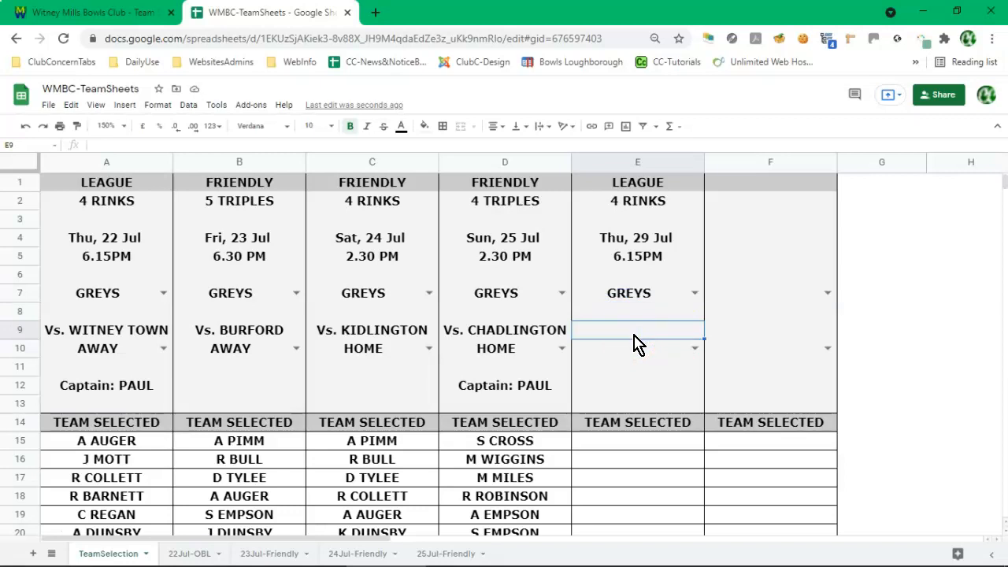
click(370, 333)
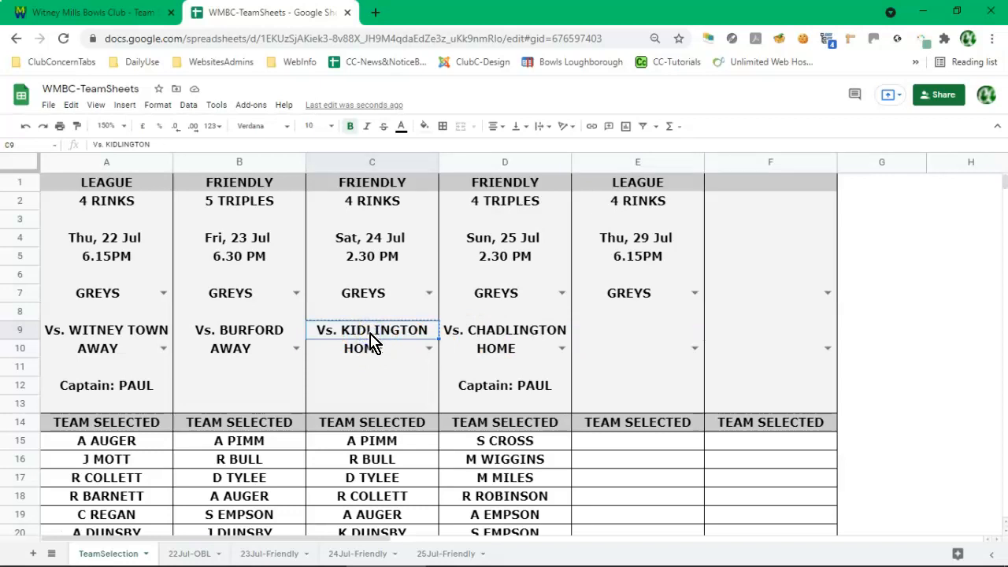
click(625, 331)
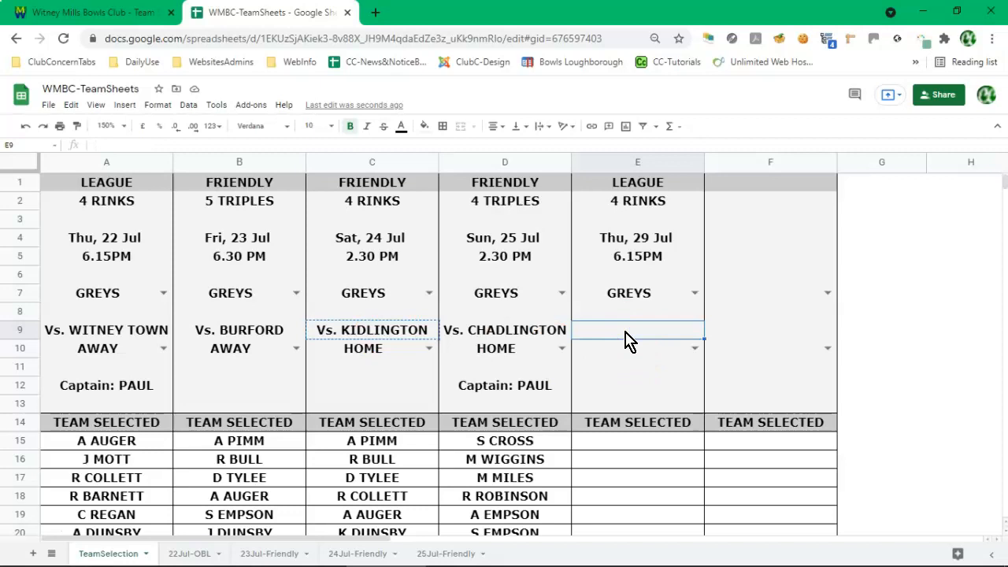
key(ctrl+v)
click(663, 334)
key(Delete)
Enter Vs. KIDLINGTON in capitals as the opponent in cell E9 for the new league match.
click(641, 334)
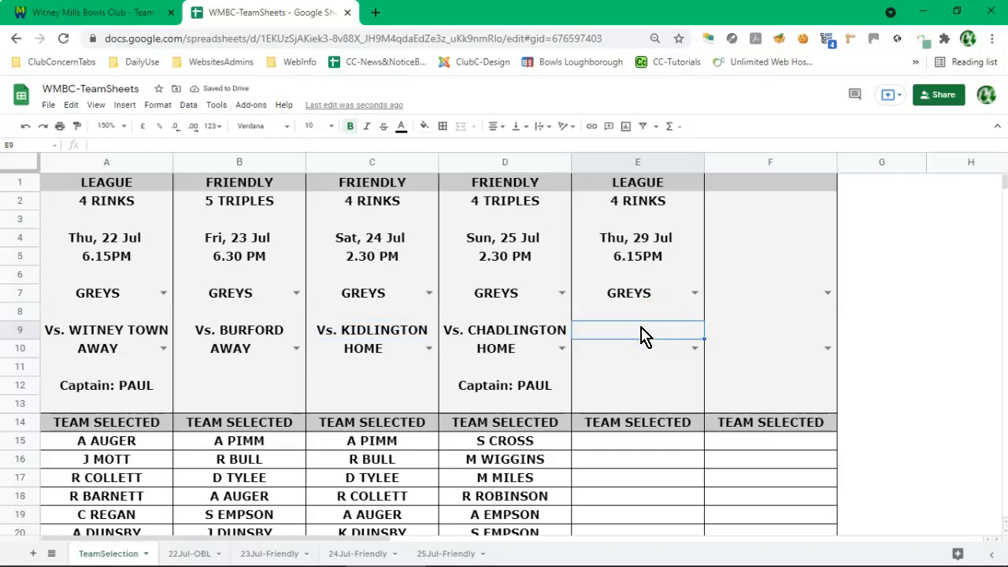
text(Vs.)
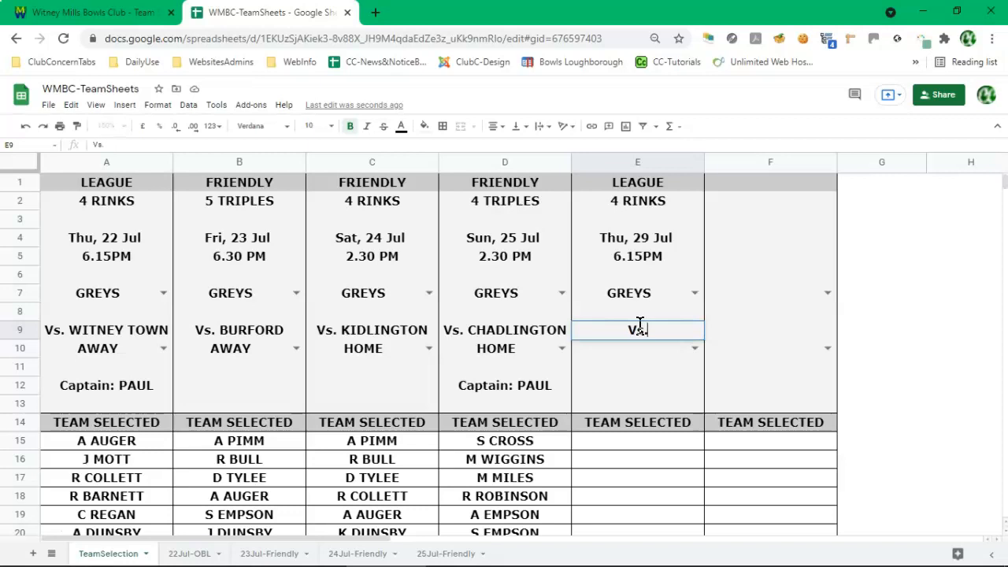
text( Kidlington)
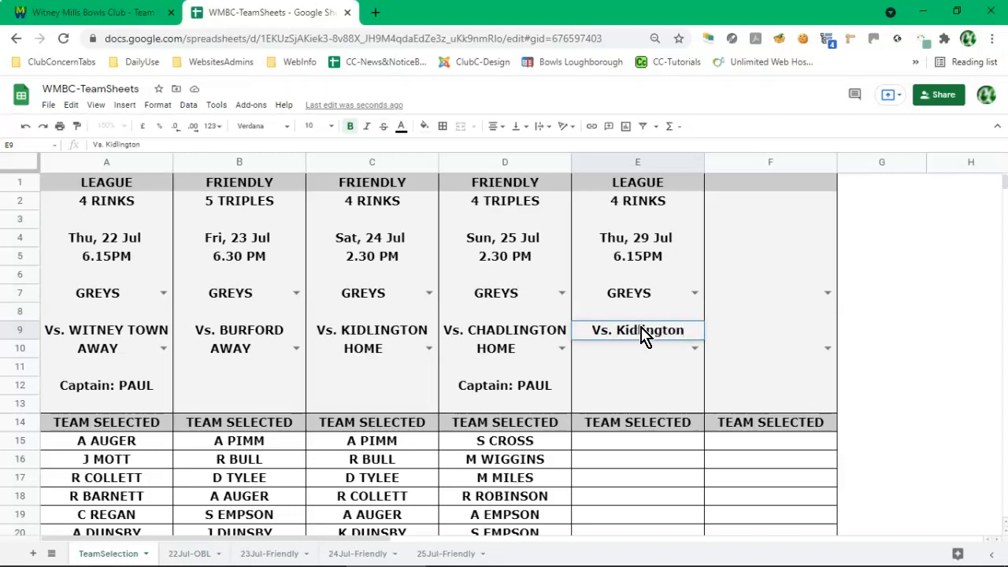
key(BackSpace)
key(BackSpace)
key(BackSpace)
key(BackSpace)
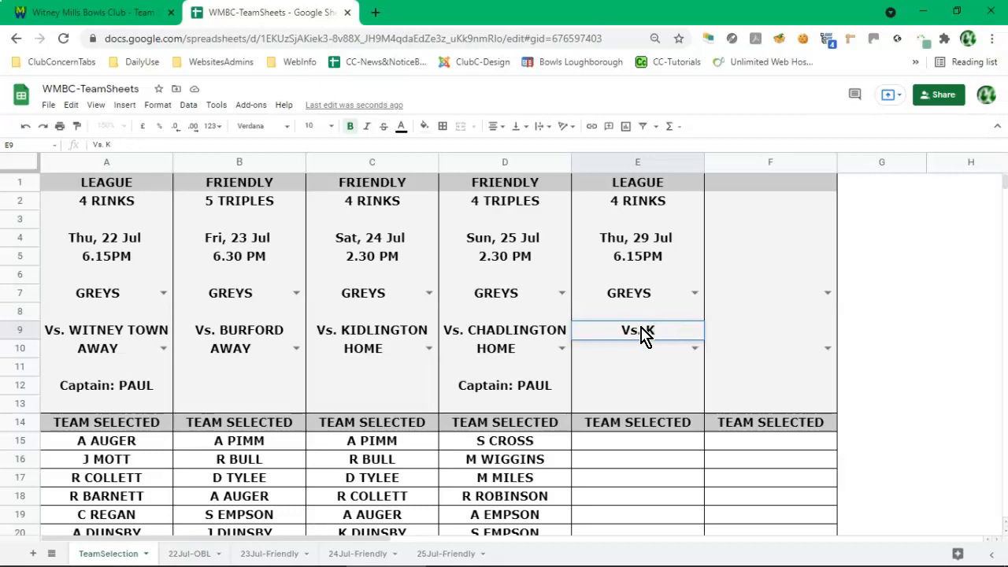
text(IDLINGTON)
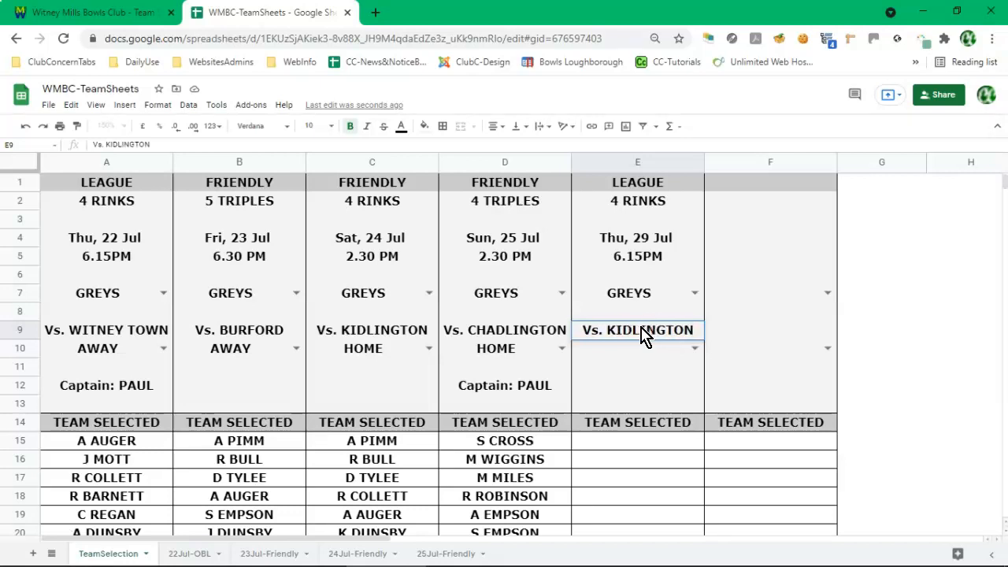
key(Return)
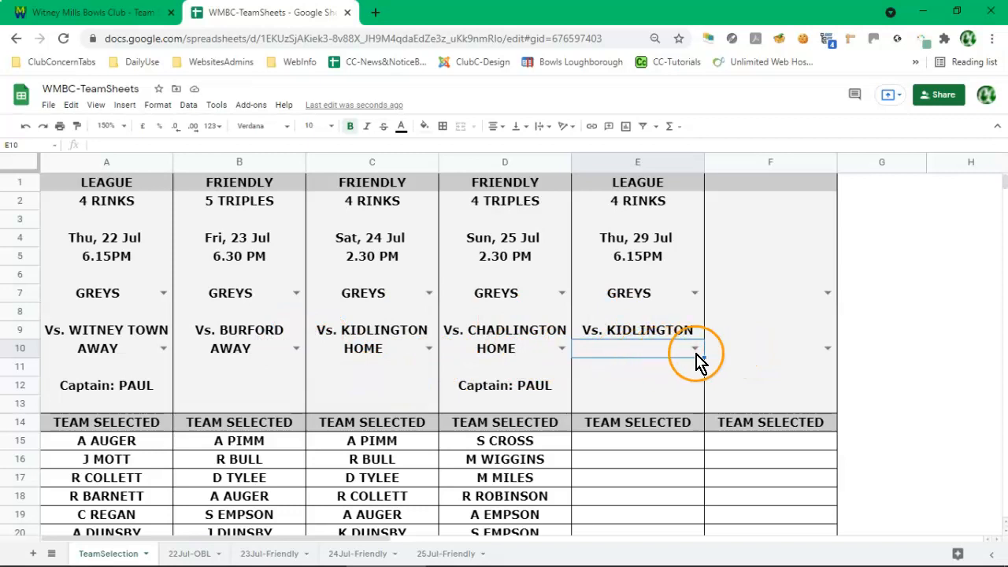
Choose HOME as the venue in cell E10 for the new league match.
click(694, 349)
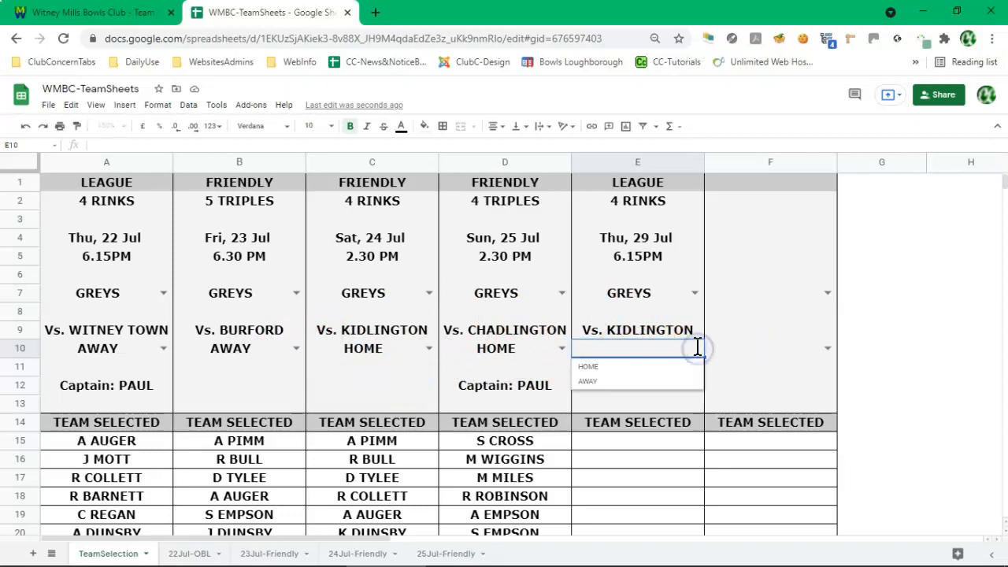
click(586, 368)
click(624, 384)
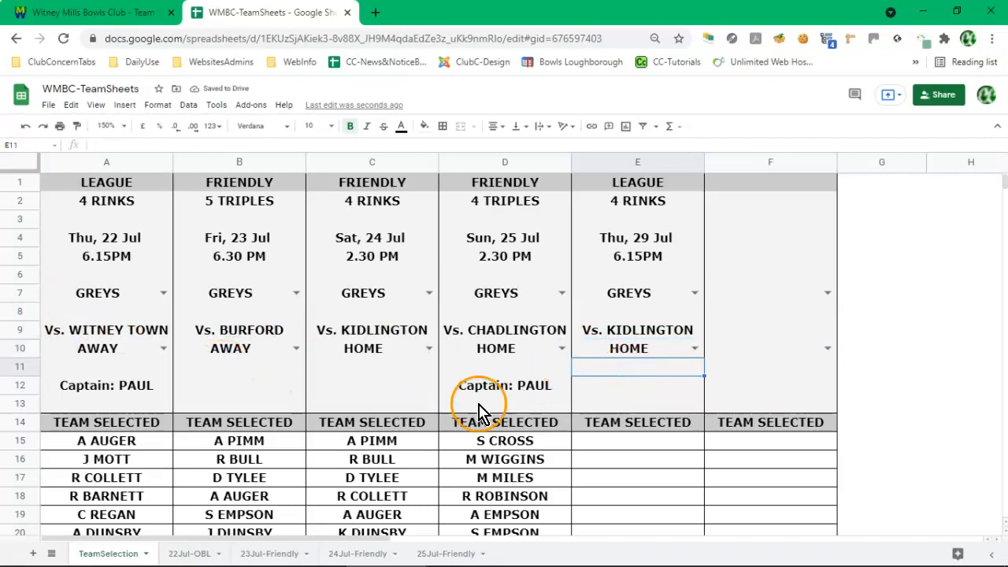
Copy the captain entry from cell D12 into E12 for the new league match.
click(516, 388)
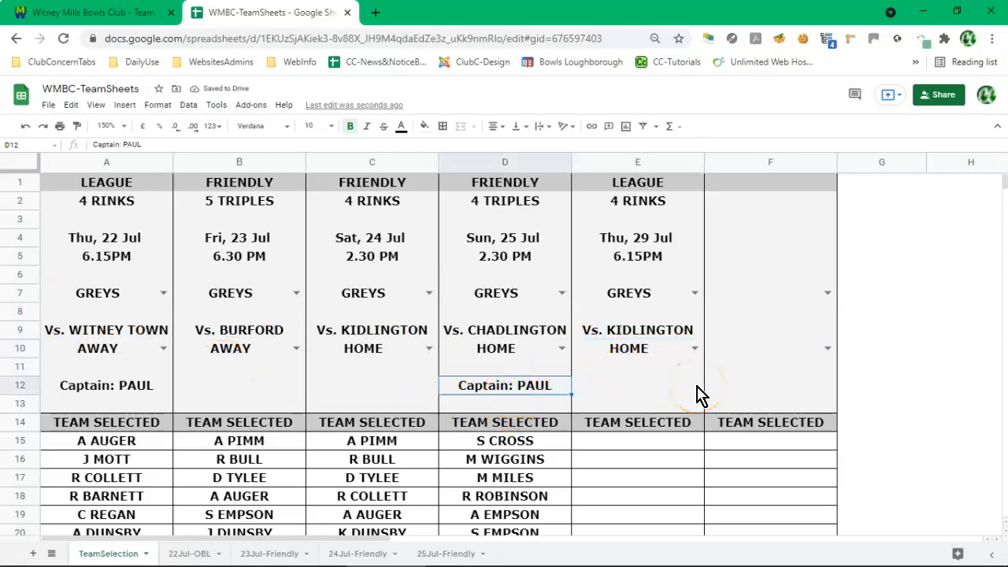
click(647, 385)
text(Captain: PAUL)
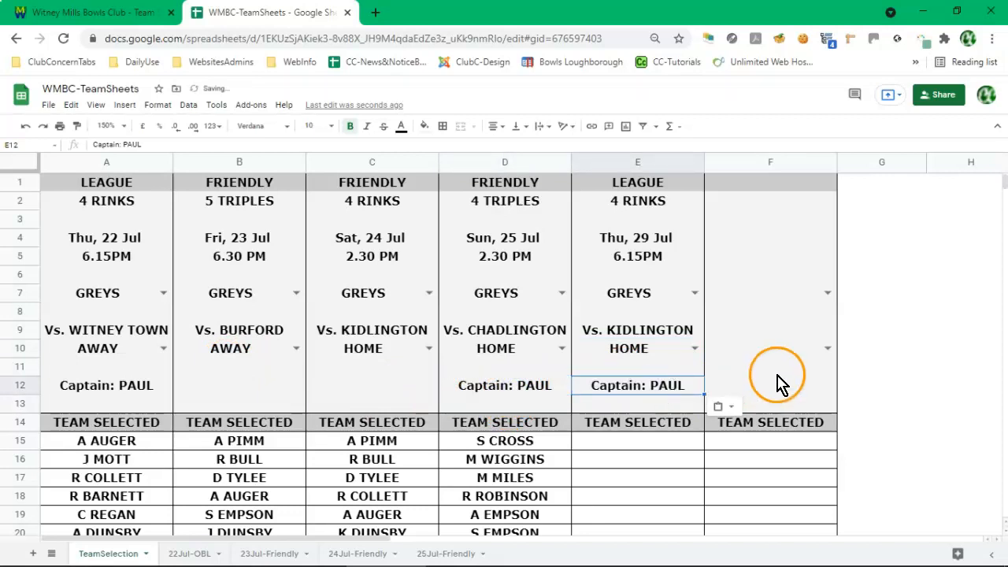
click(879, 338)
Copy the selected players in A15:A30 into the new league match column, starting at cell E15.
scroll(886, 347, down, 5)
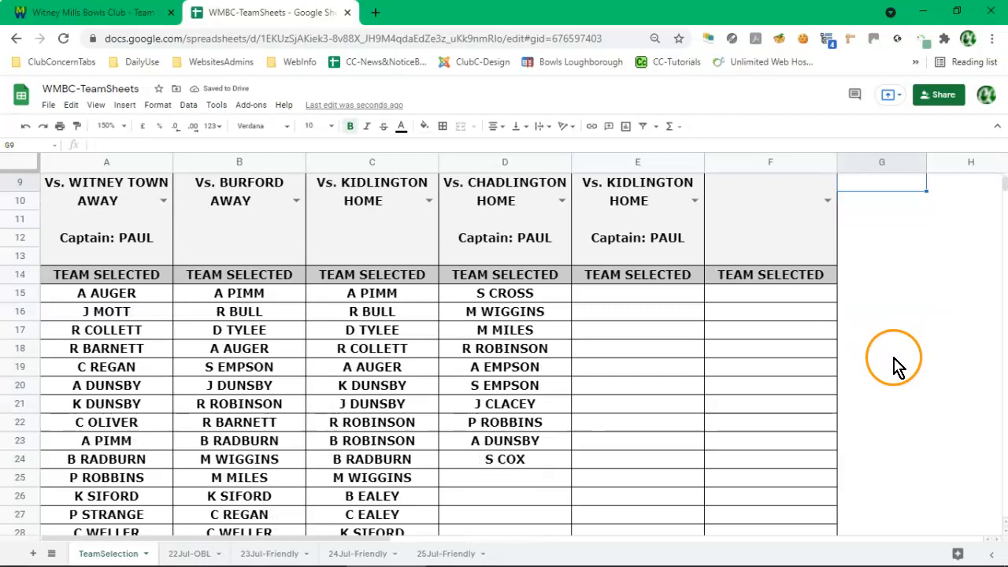
scroll(894, 362, down, 1)
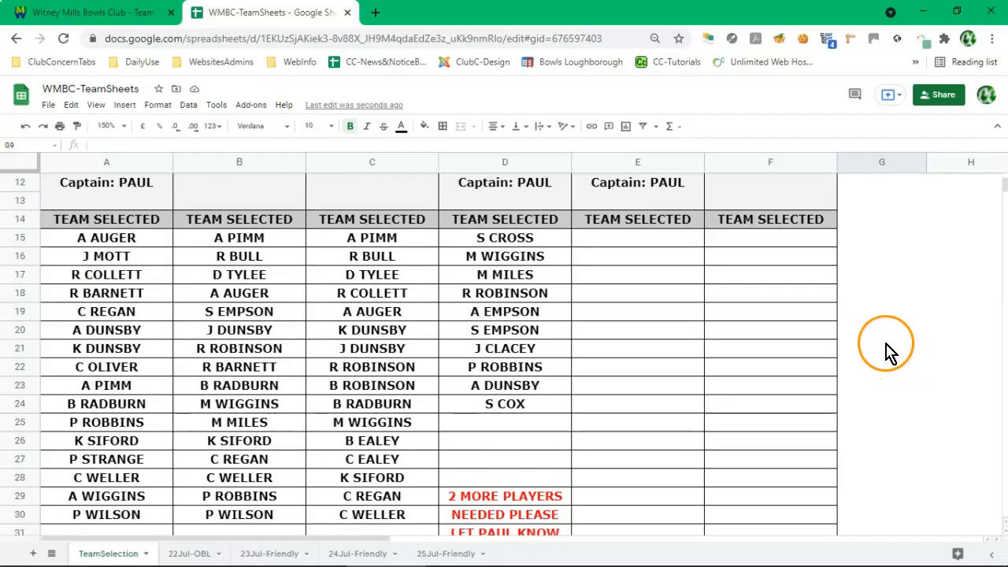
scroll(505, 346, up, 1)
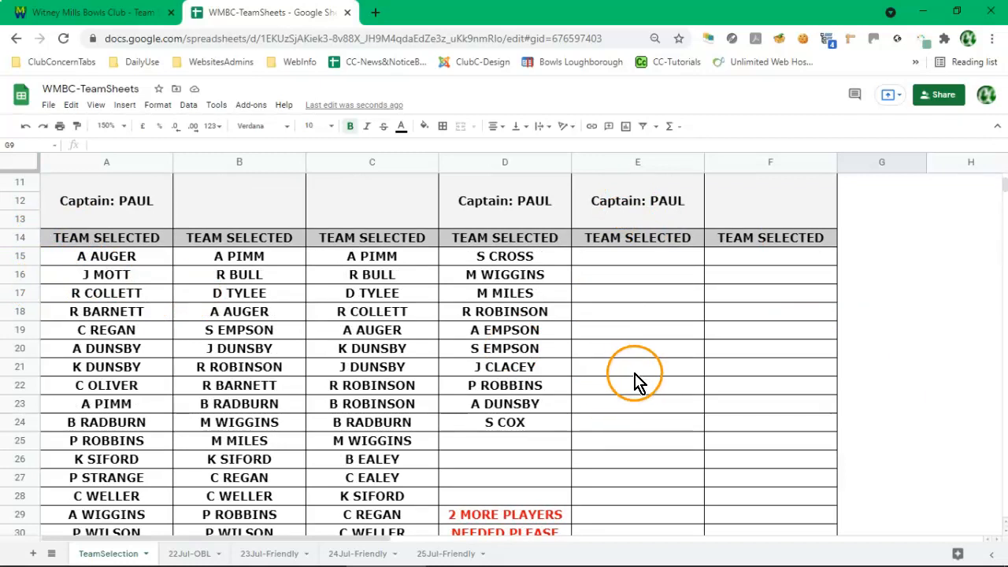
scroll(618, 386, down, 1)
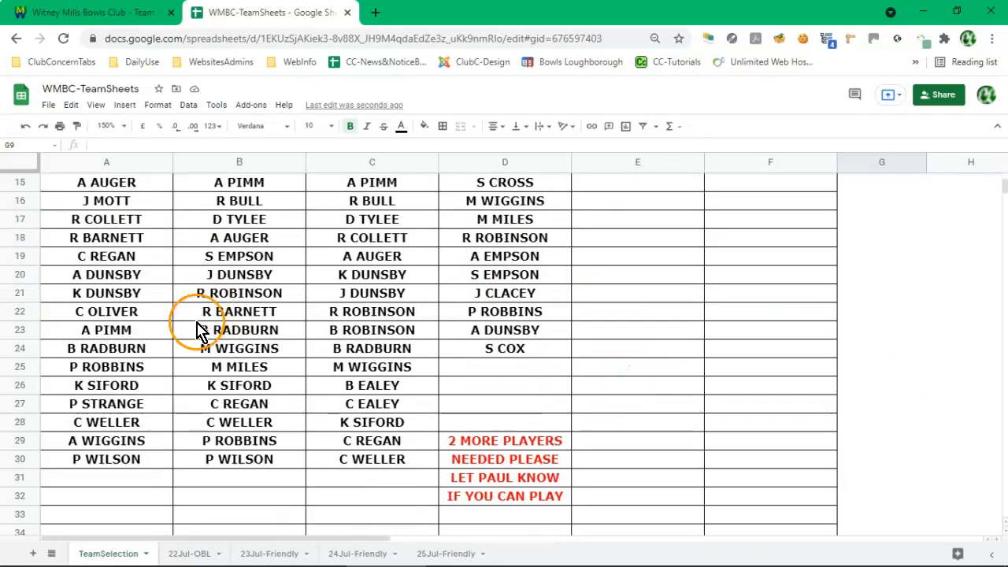
drag(135, 198, 114, 487)
key(ctrl+c)
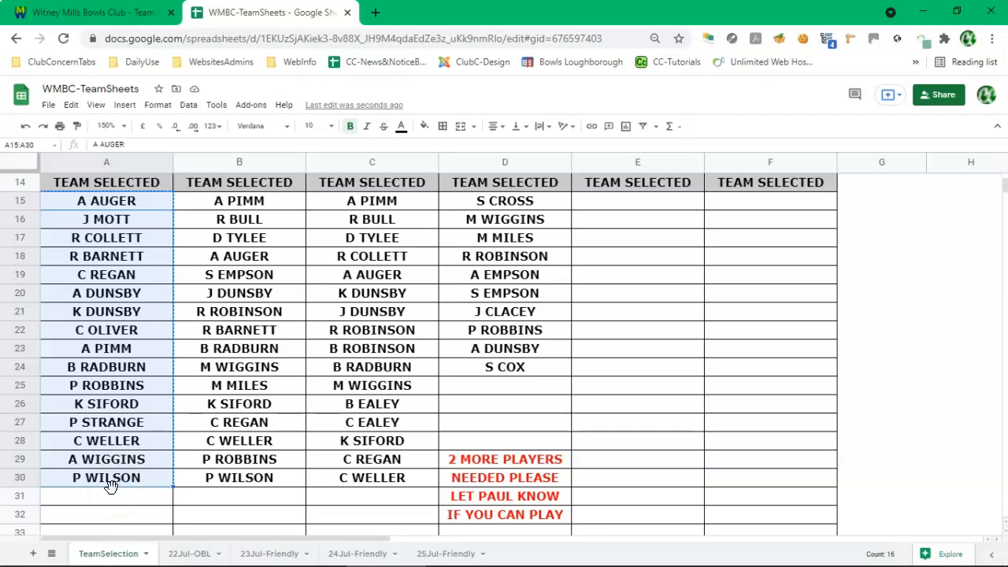
click(147, 203)
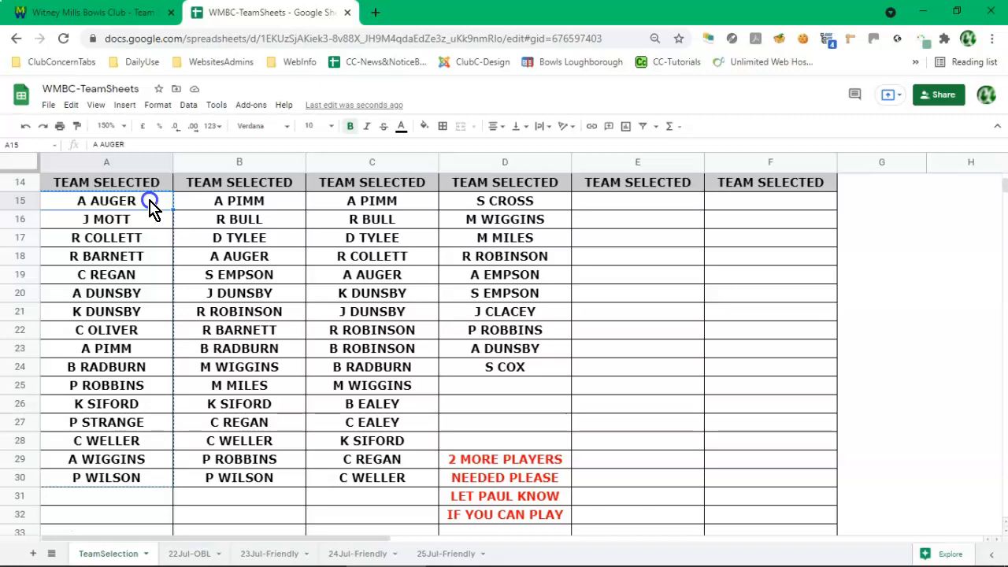
drag(153, 244, 149, 482)
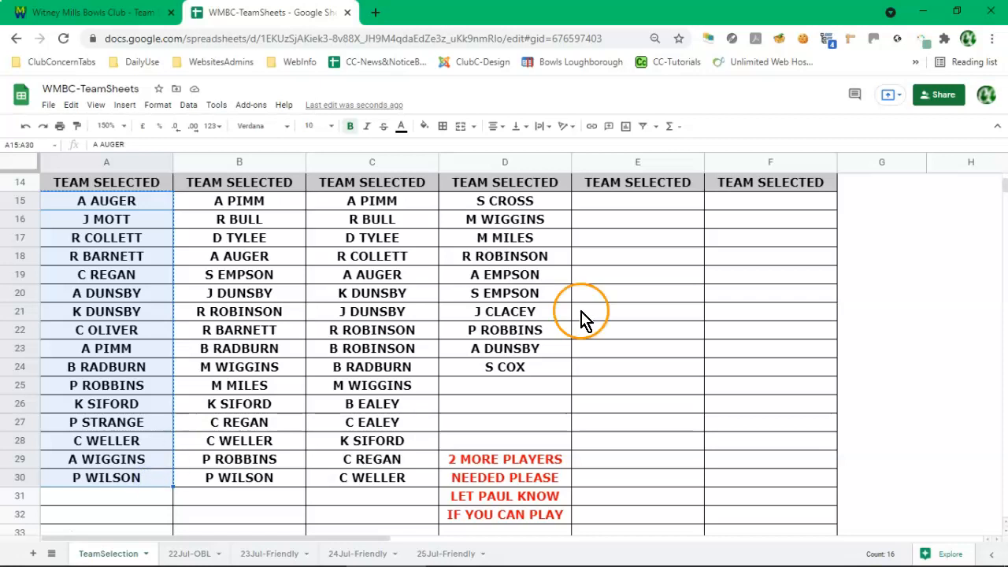
click(639, 202)
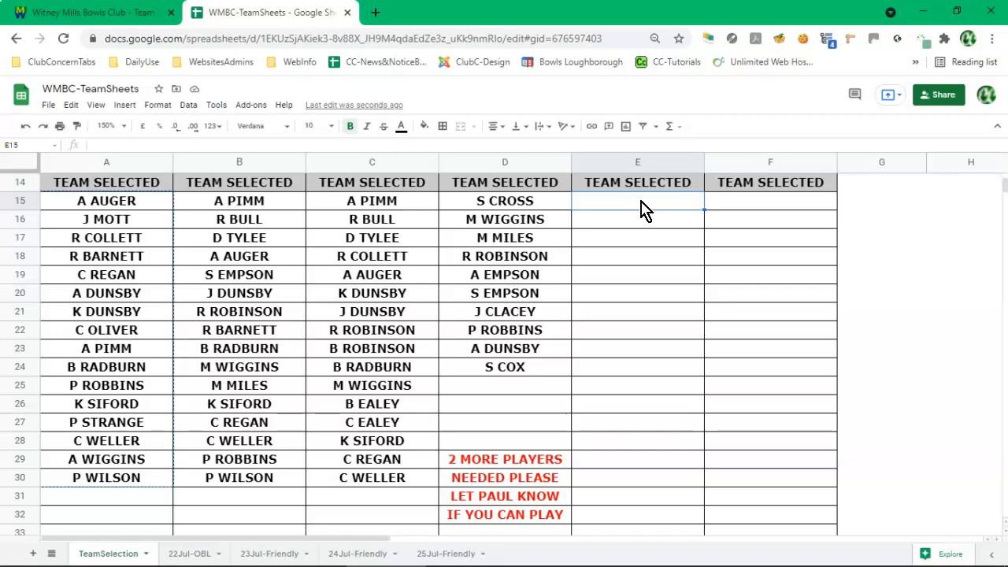
key(ctrl+v)
click(873, 239)
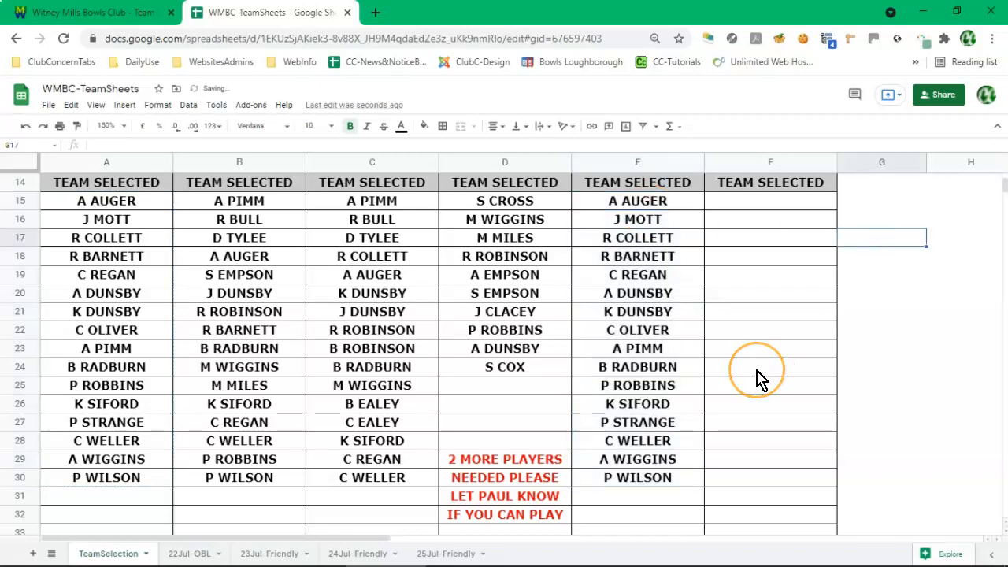
Clear all the contents of column A, the Thu, 22 Jul league match.
scroll(758, 378, up, 5)
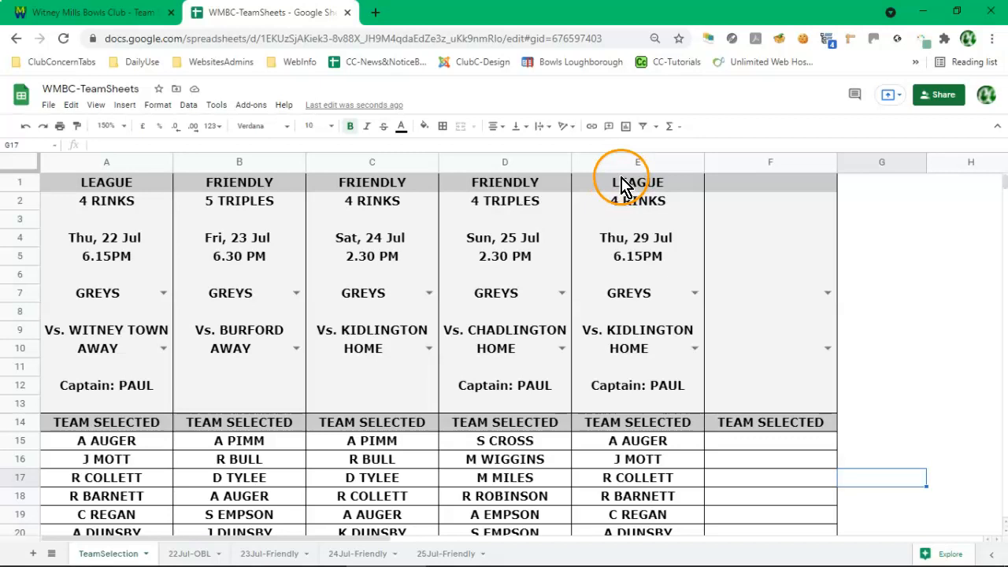
click(107, 163)
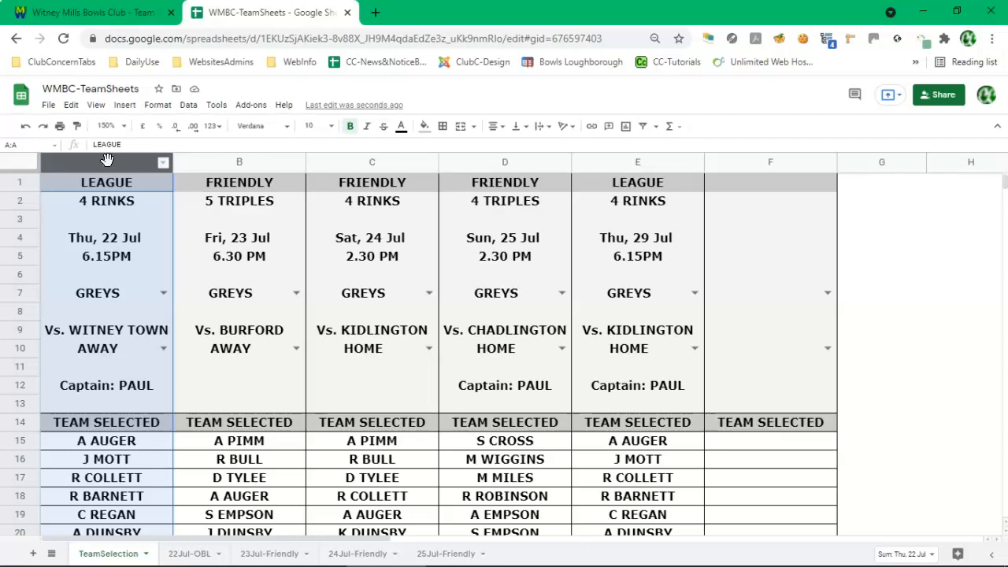
key(Delete)
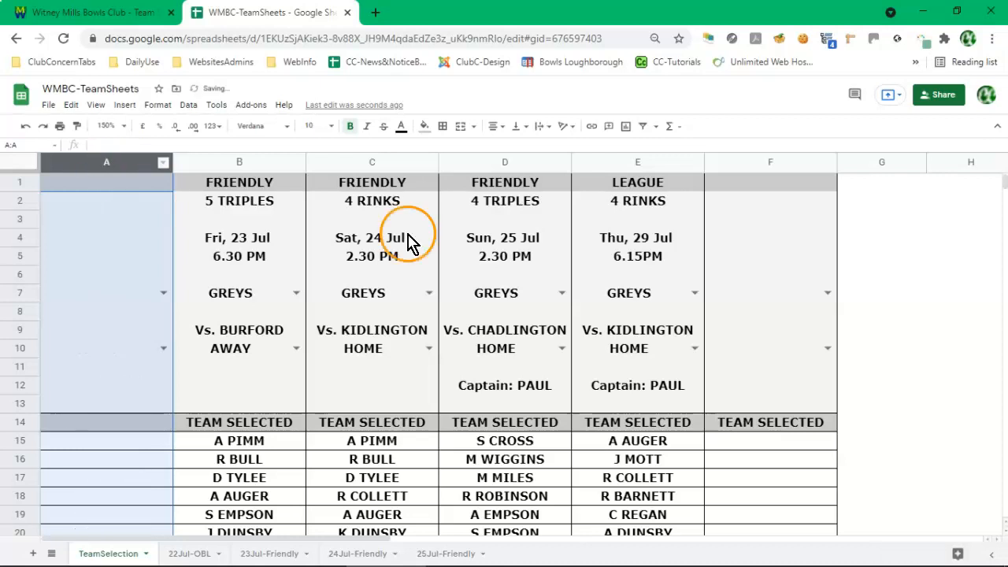
click(907, 259)
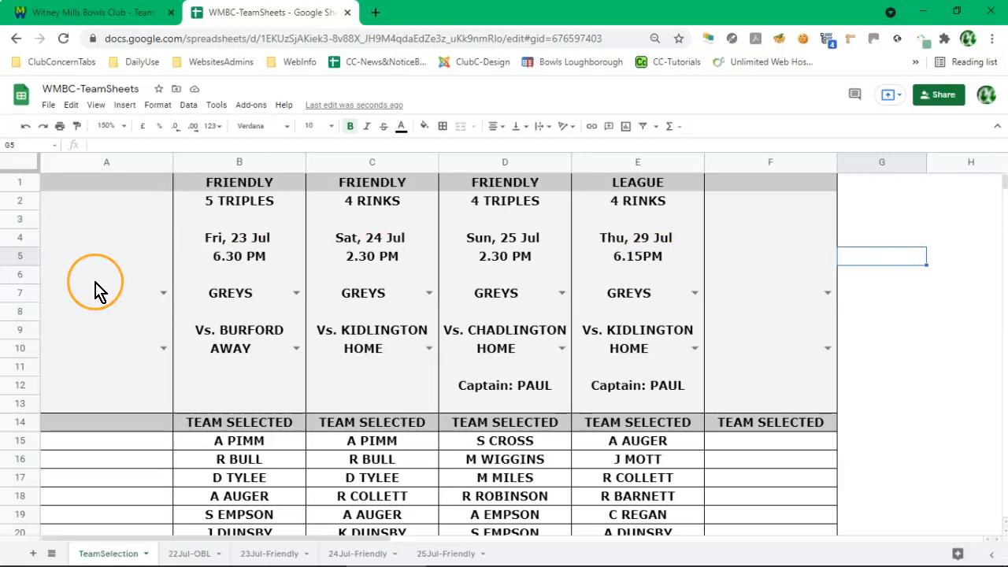
Undo the clearing of the 22 Jul league match in column A.
click(26, 128)
click(26, 129)
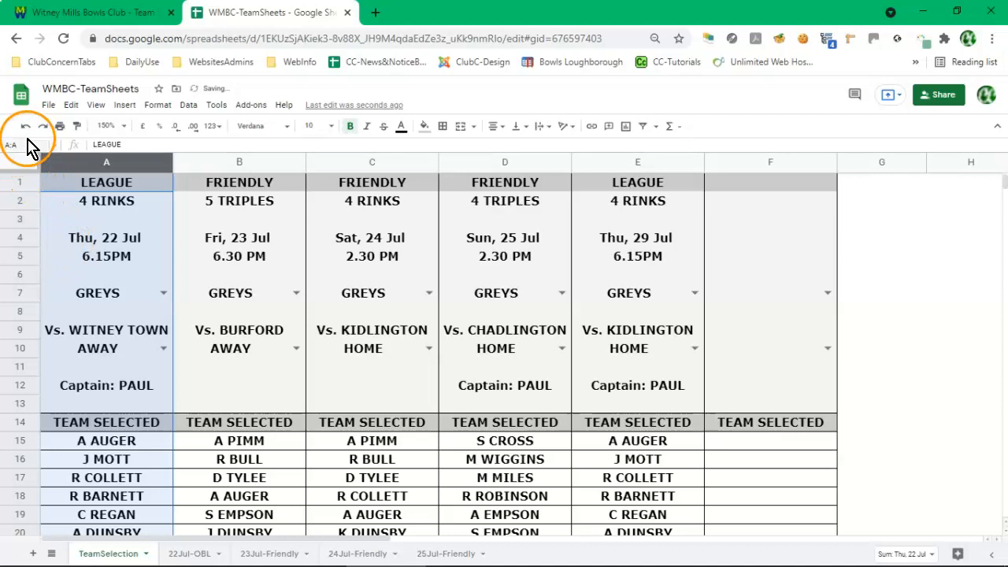
click(922, 258)
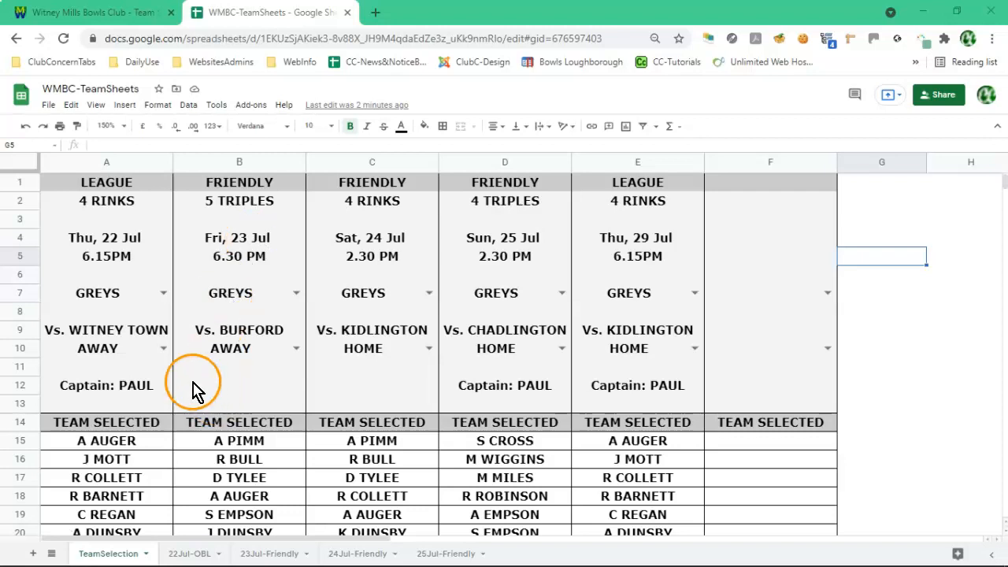
Examine the 22Jul-OBL team sheet, from the numbered player list and match details down to the reserves area.
click(183, 555)
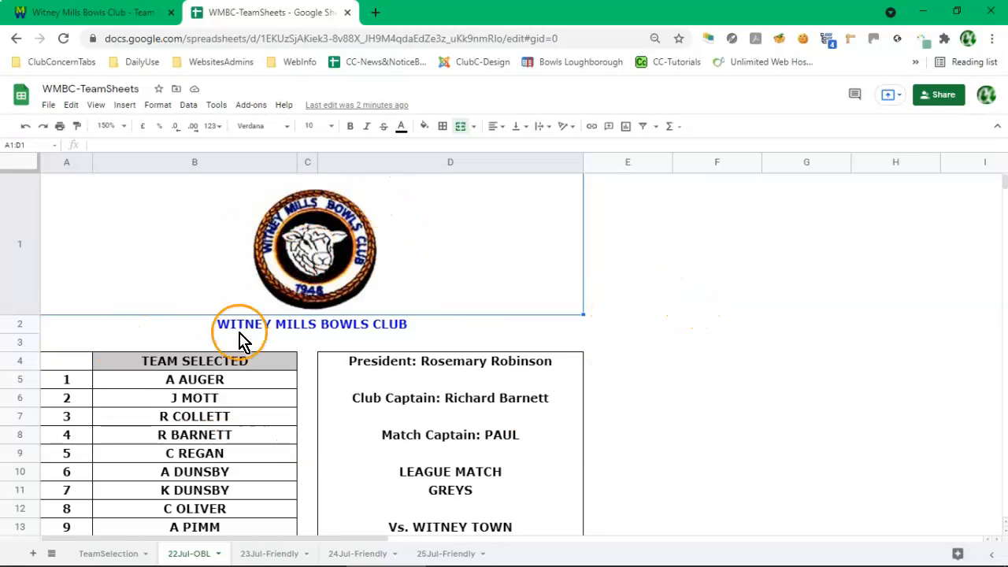
scroll(757, 300, down, 3)
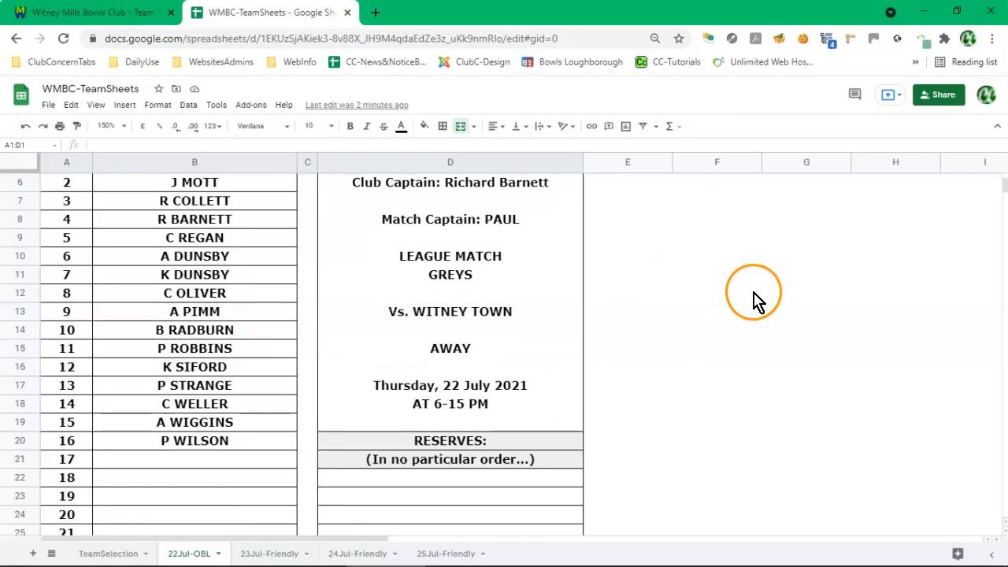
scroll(759, 299, up, 1)
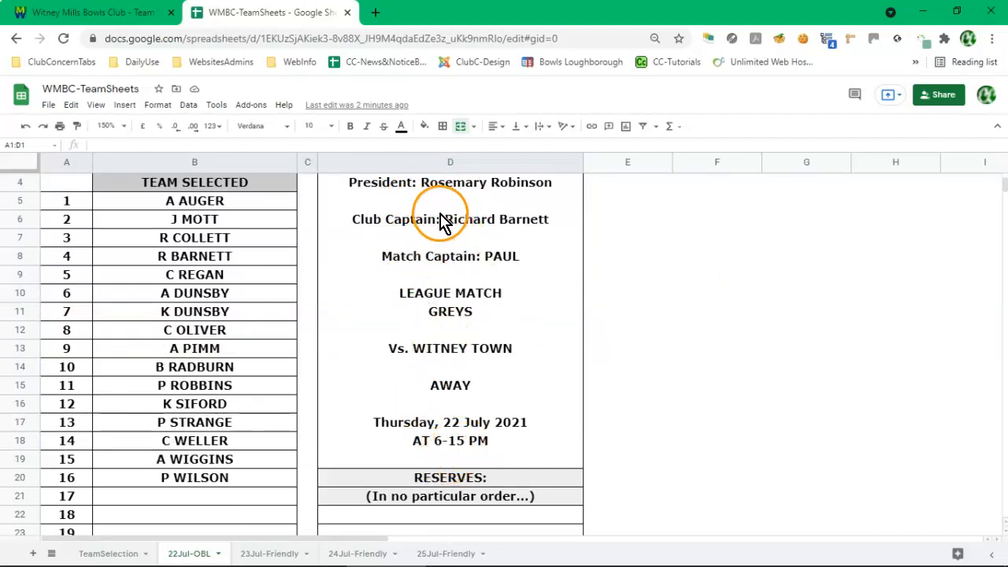
scroll(226, 284, up, 2)
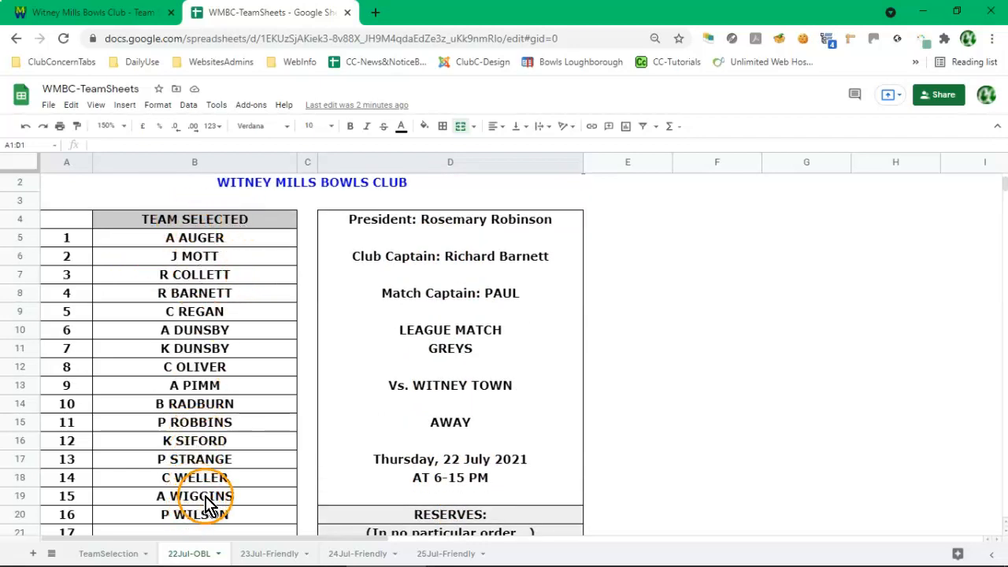
scroll(252, 397, down, 3)
scroll(260, 392, down, 3)
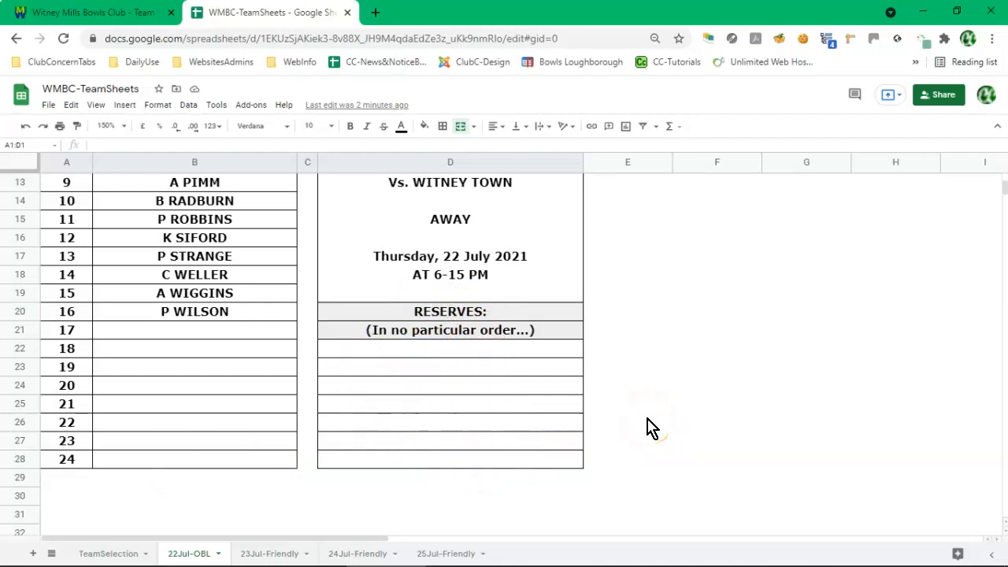
scroll(651, 428, up, 3)
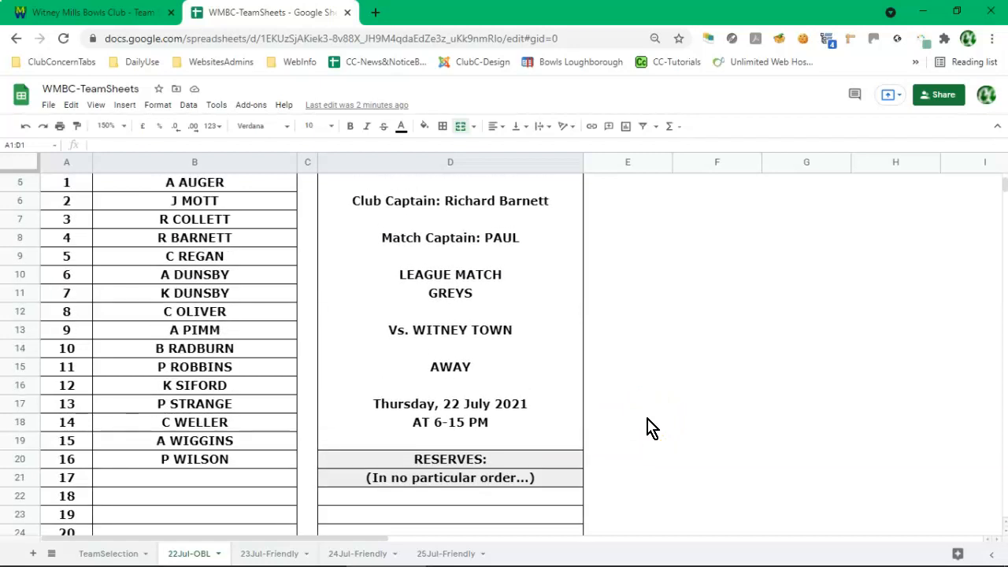
scroll(647, 428, up, 3)
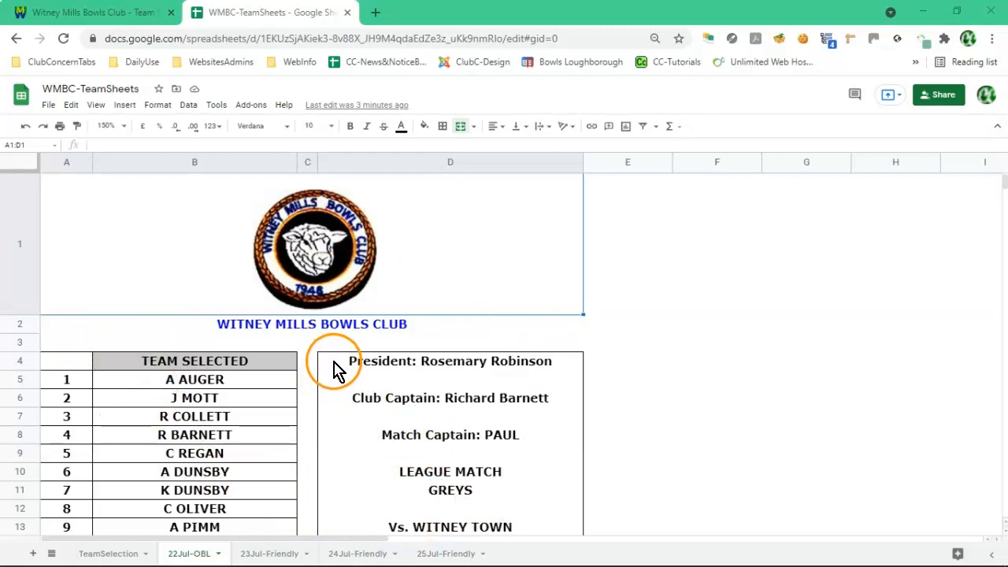
Examine the 23Jul-Friendly, 24Jul-Friendly and 25Jul-Friendly team sheets, including their player lists, match details and reserves areas.
click(258, 555)
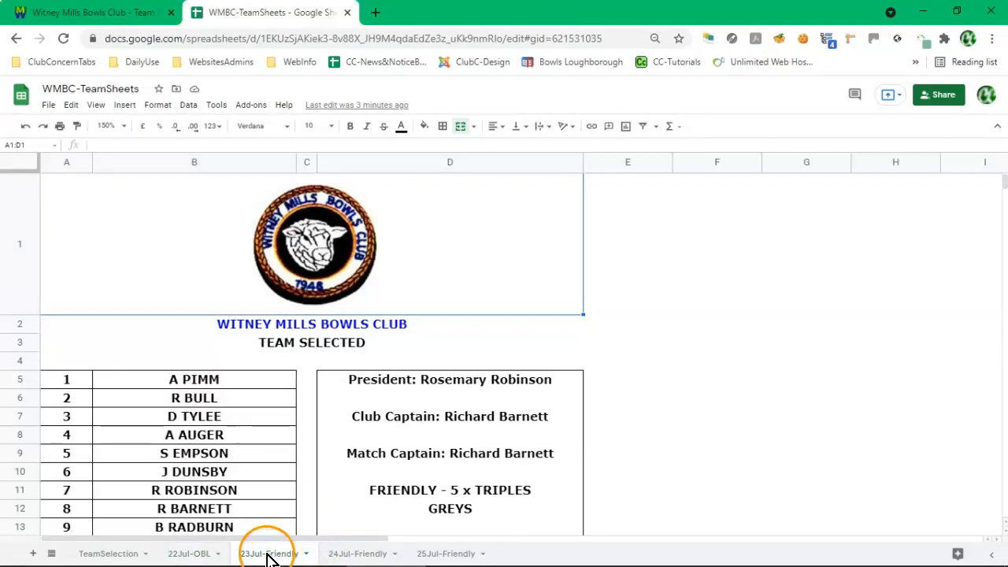
scroll(276, 394, down, 5)
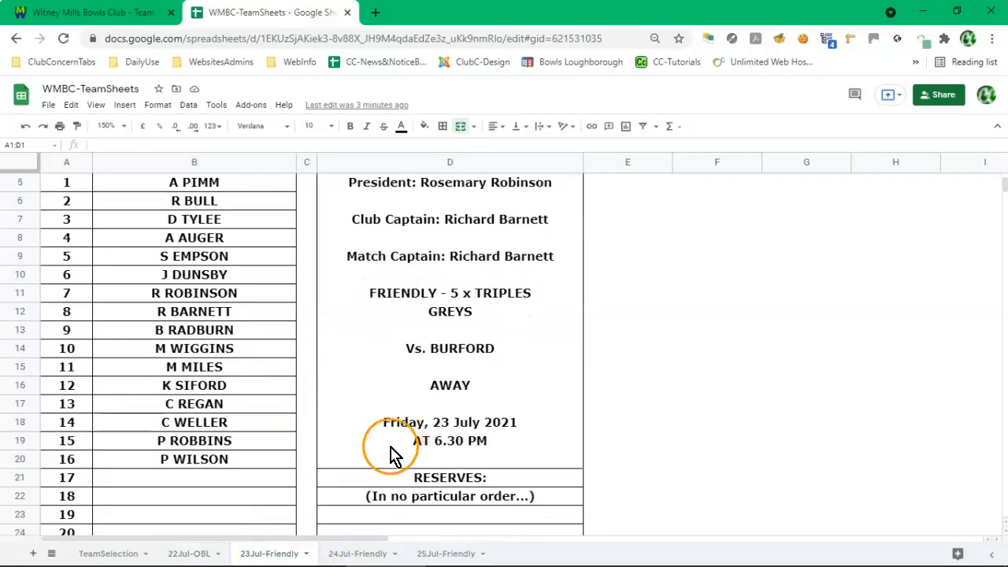
click(352, 556)
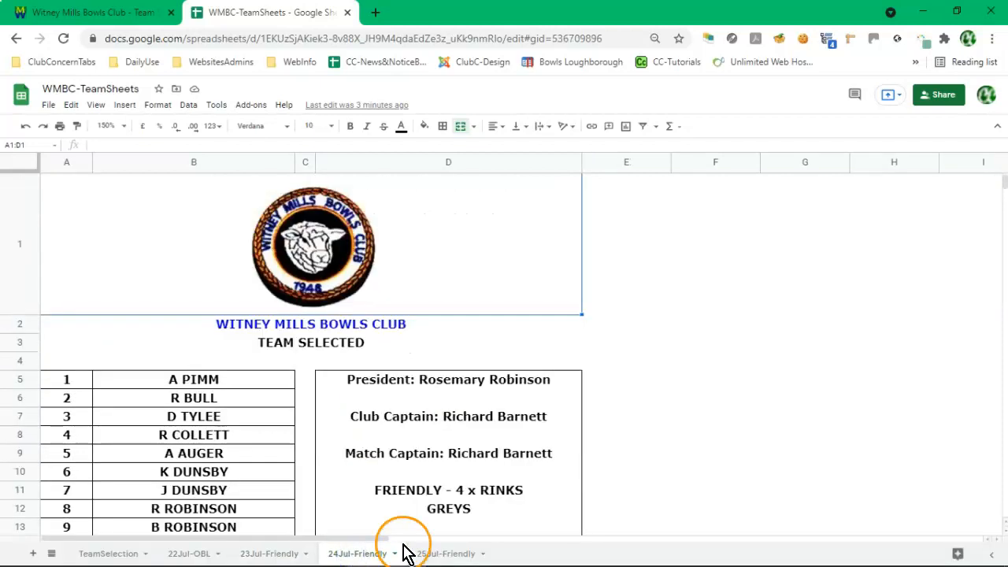
scroll(445, 372, down, 3)
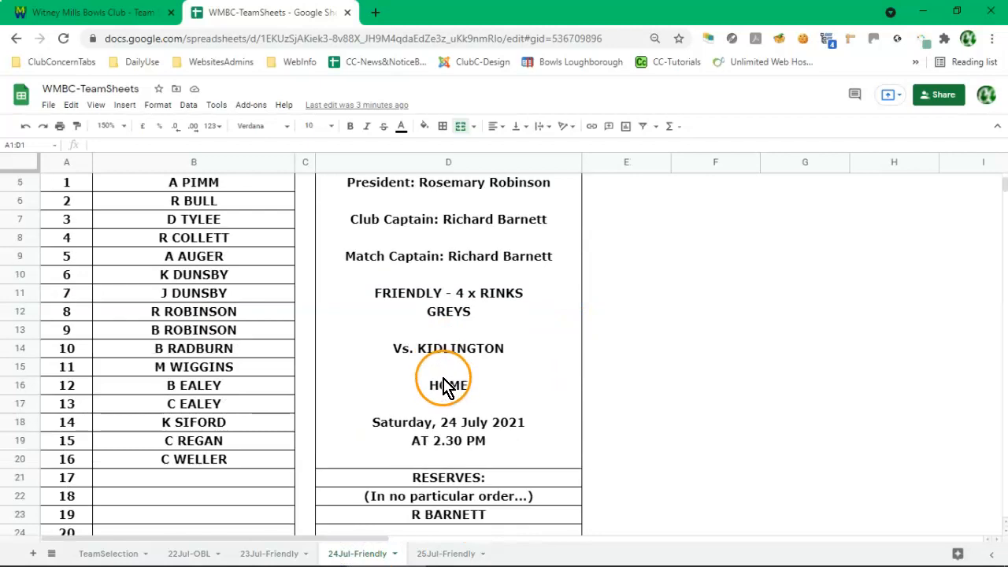
click(445, 554)
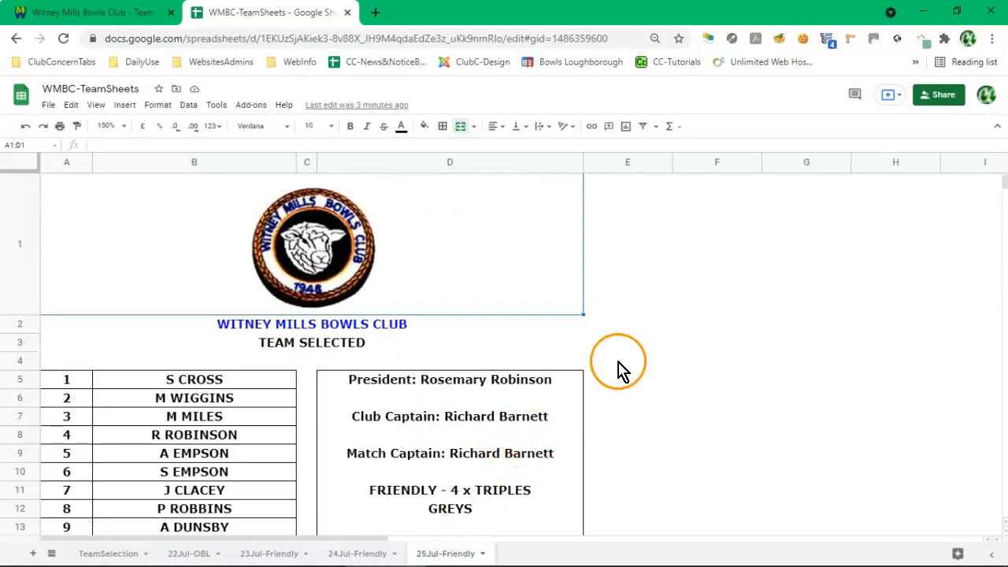
scroll(648, 378, down, 3)
scroll(648, 378, up, 1)
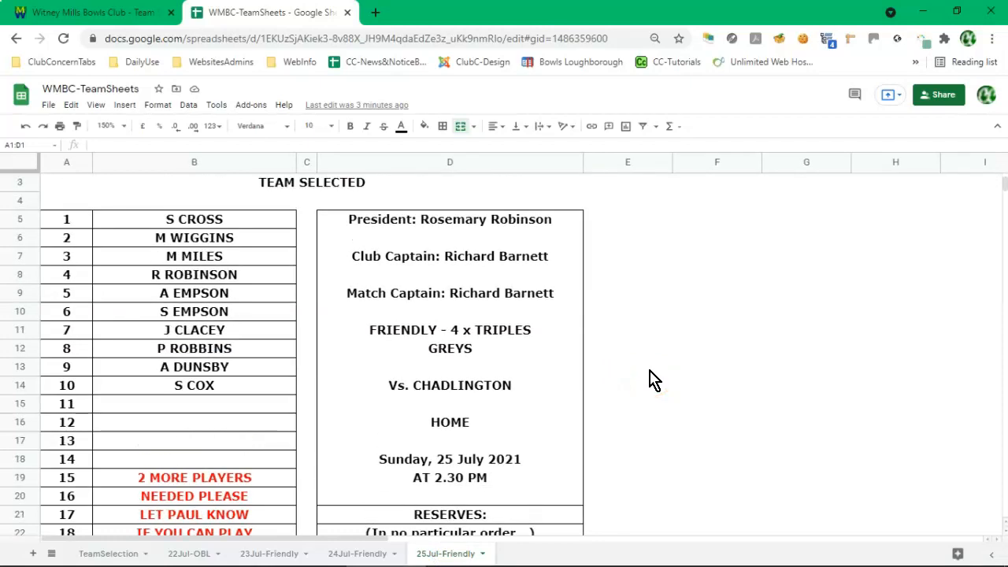
scroll(659, 374, down, 3)
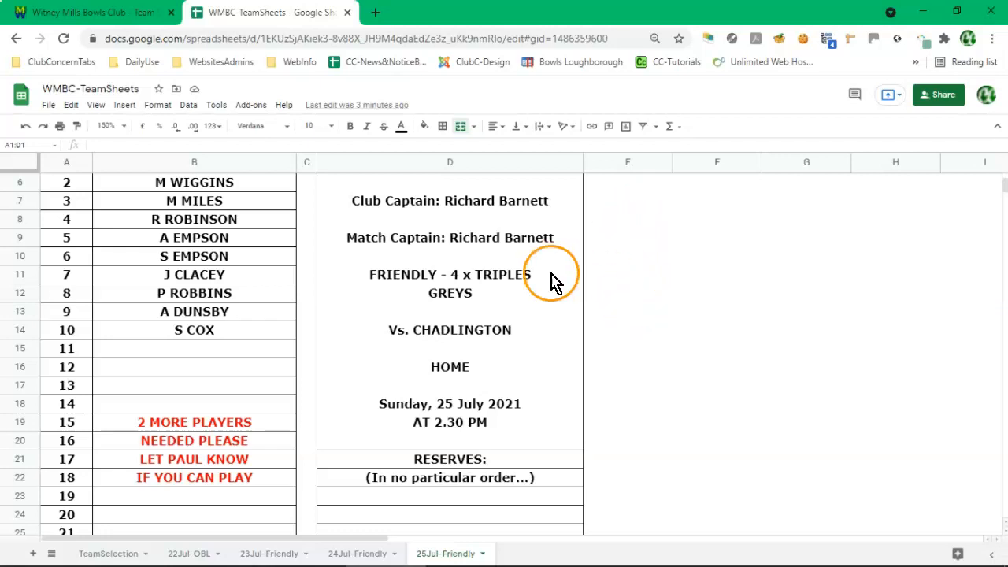
Duplicate the 22Jul-OBL sheet as the basis for a new match sheet.
right_click(194, 553)
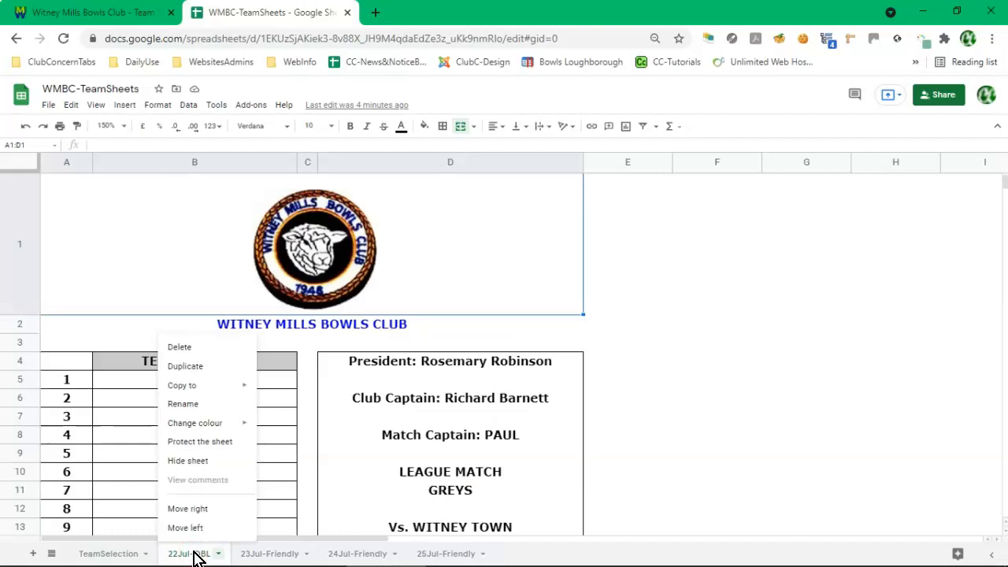
click(181, 367)
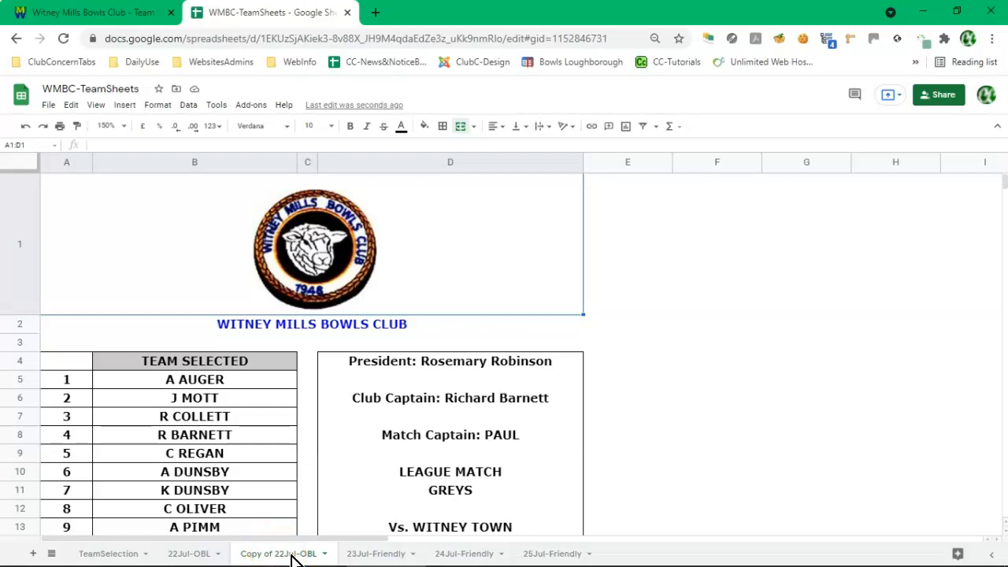
Rename the copied sheet 29Jul-OBL and move it to the end of the sheet order, after 25Jul-Friendly.
click(289, 558)
double_click(281, 554)
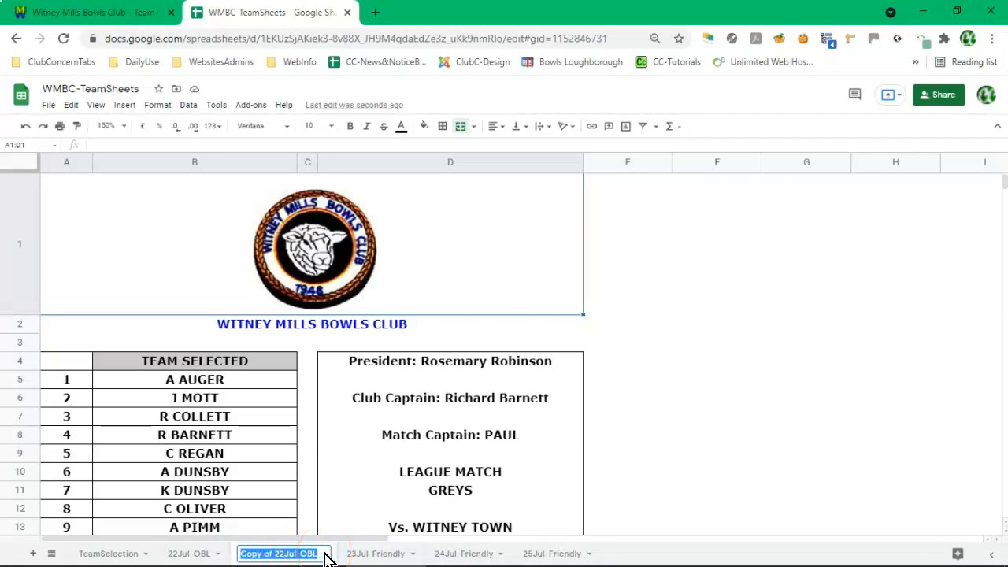
key(Home)
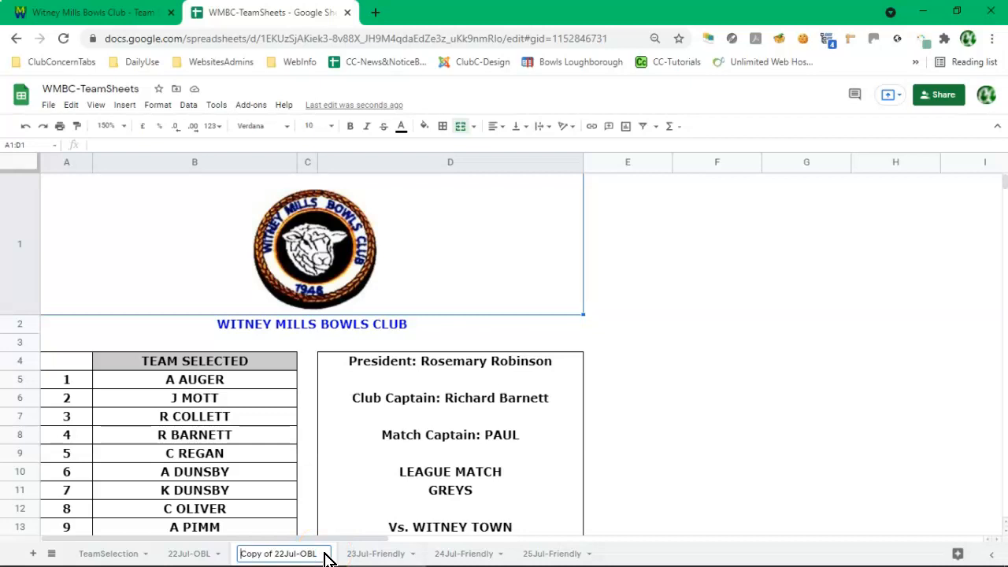
key(Delete)
key(Delete)
key(Delete)
key(Delete)
key(Delete)
key(Delete)
key(Delete)
key(Delete)
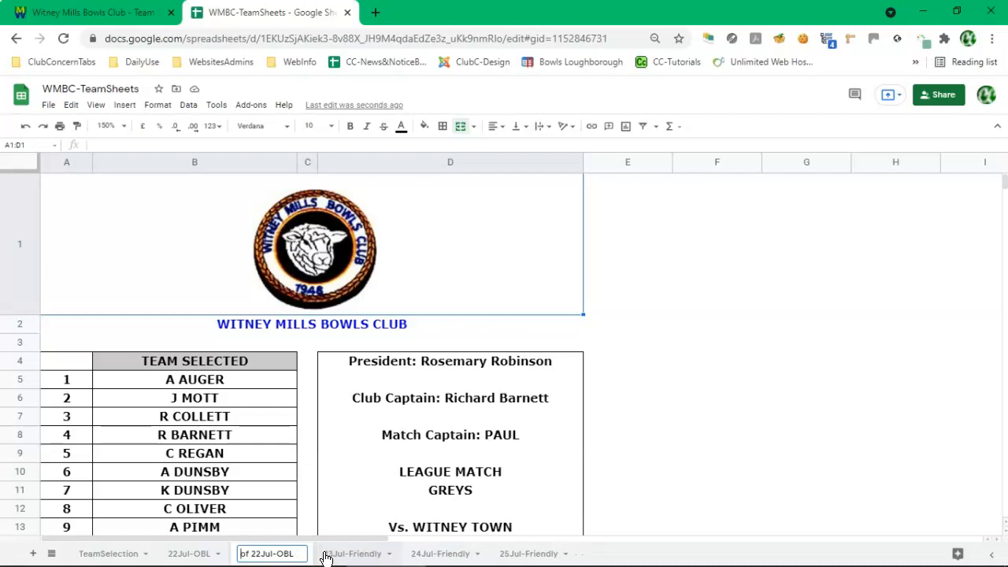
key(Return)
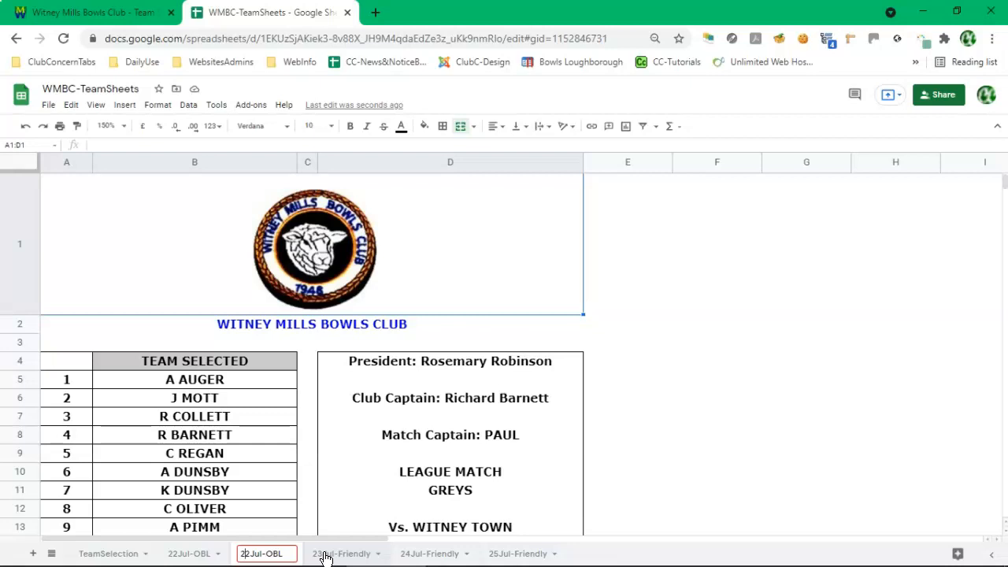
key(Right)
key(Delete)
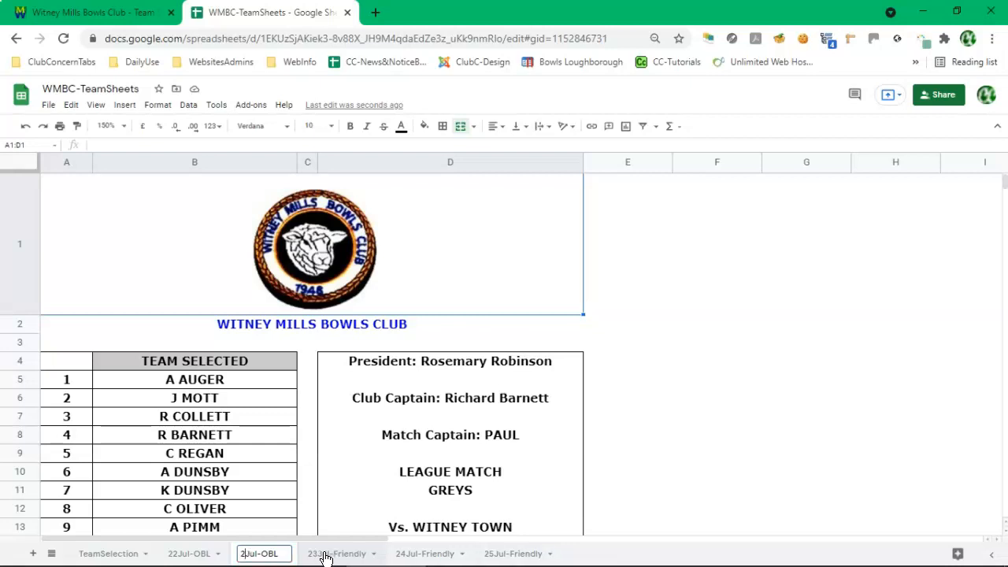
text(9)
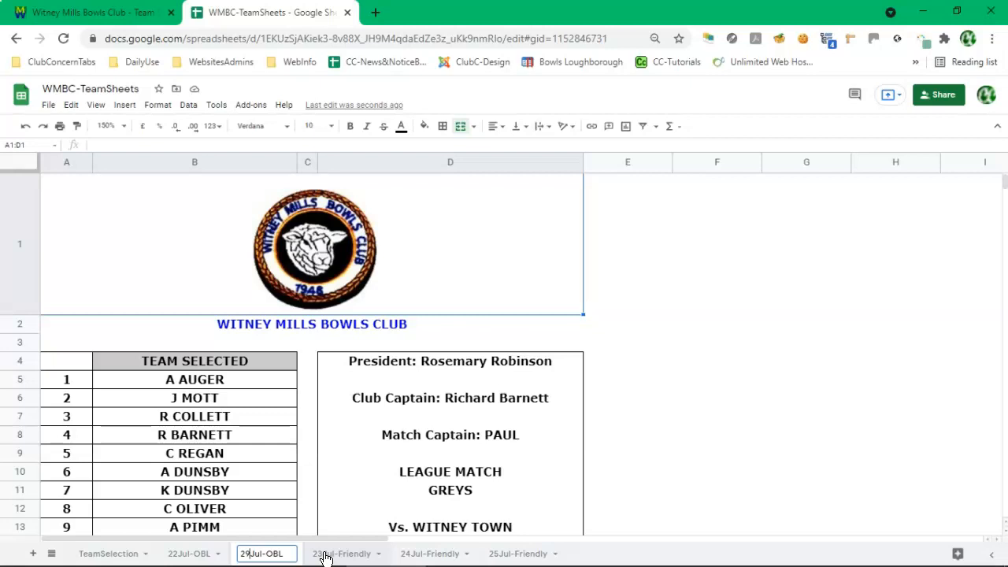
click(298, 554)
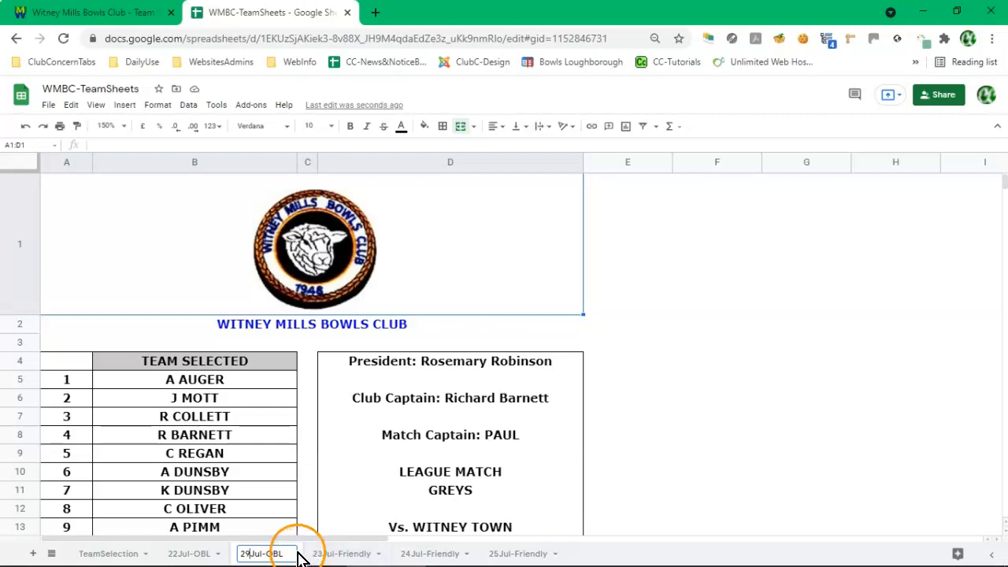
click(624, 329)
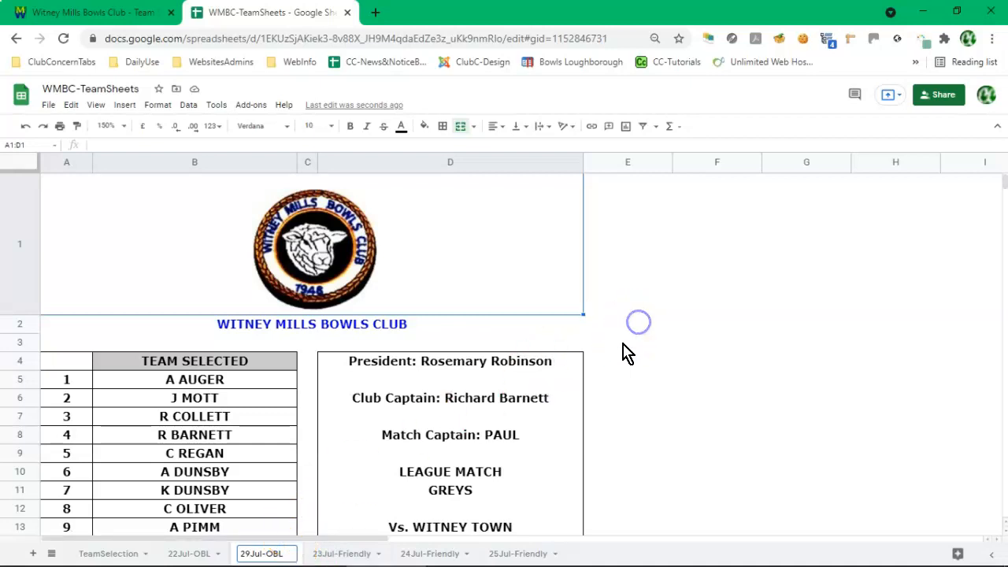
click(629, 326)
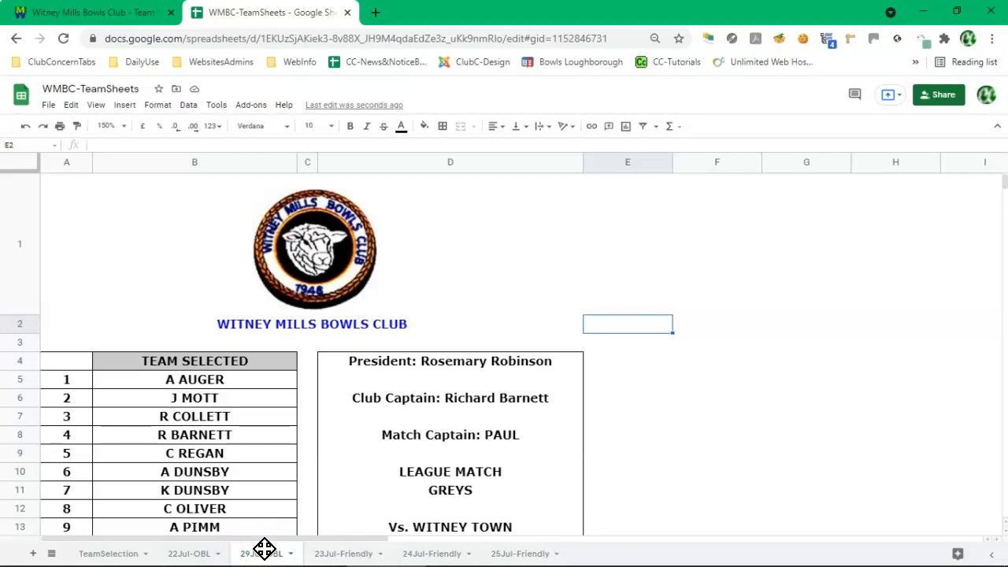
drag(264, 548, 517, 552)
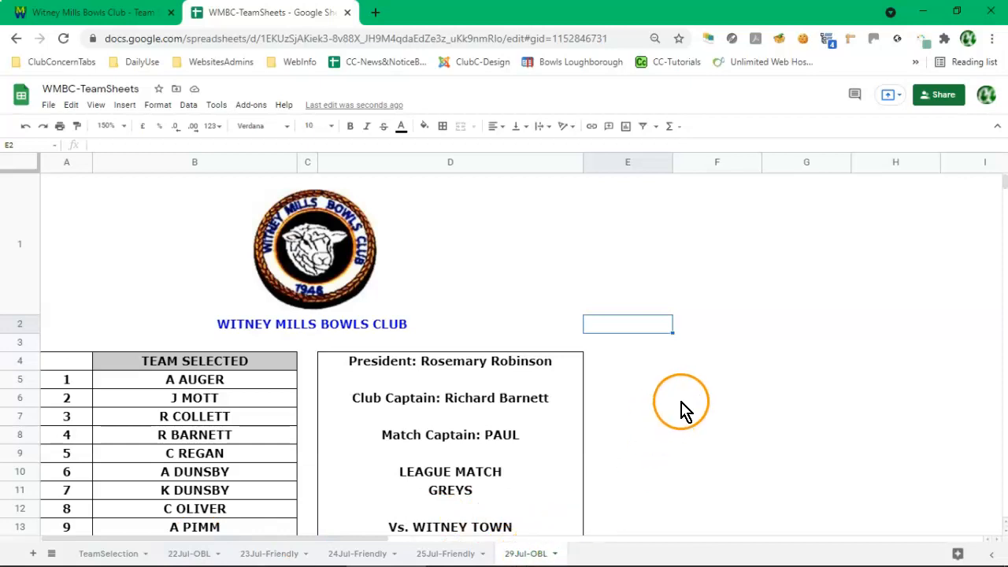
Change the opponent in cell D13 of the 29Jul-OBL sheet to "Vs. KIDLINGTON".
scroll(685, 397, down, 2)
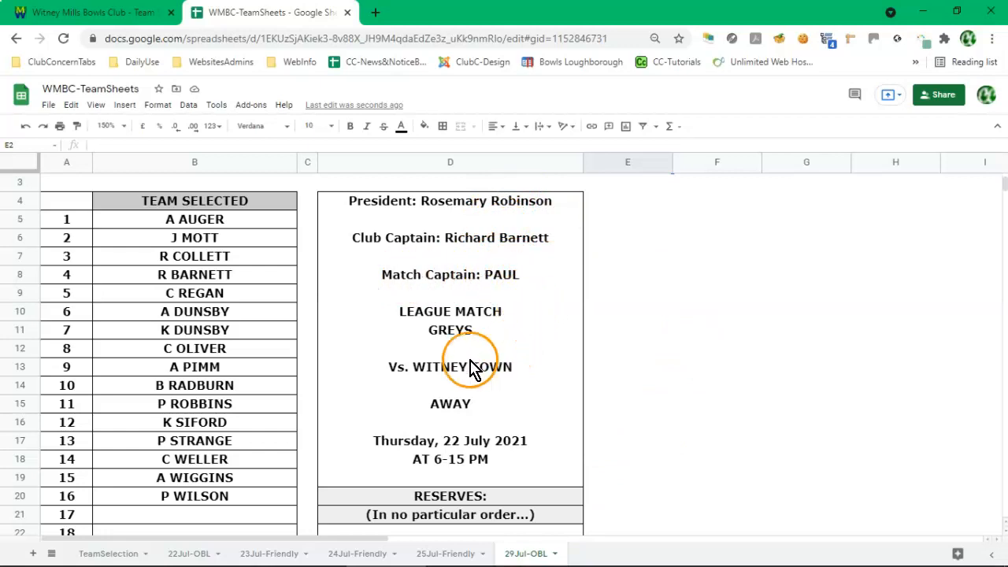
double_click(501, 377)
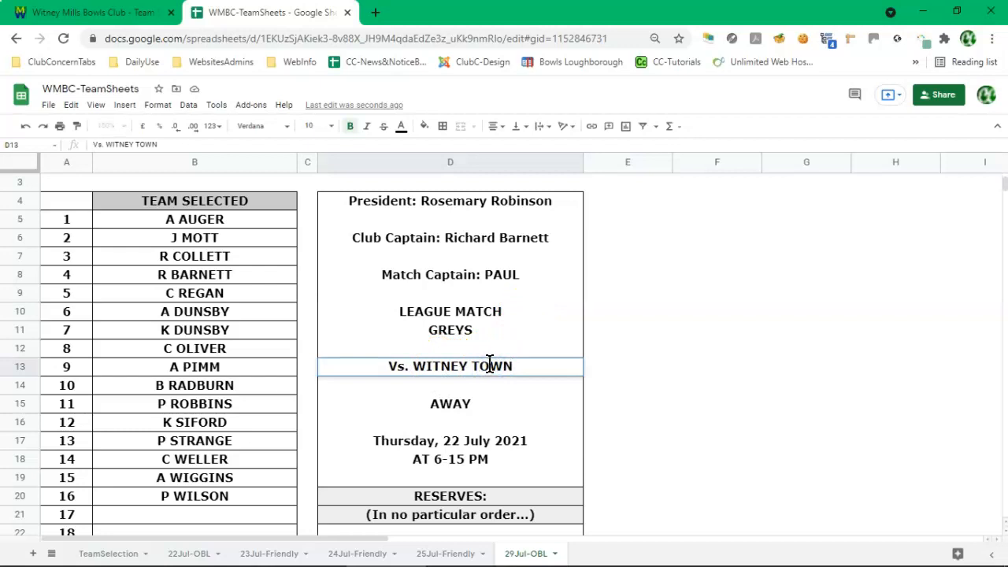
key(BackSpace)
key(BackSpace)
key(BackSpace)
key(BackSpace)
key(BackSpace)
key(BackSpace)
key(BackSpace)
key(BackSpace)
key(BackSpace)
key(BackSpace)
key(BackSpace)
text(KIDLINGTON)
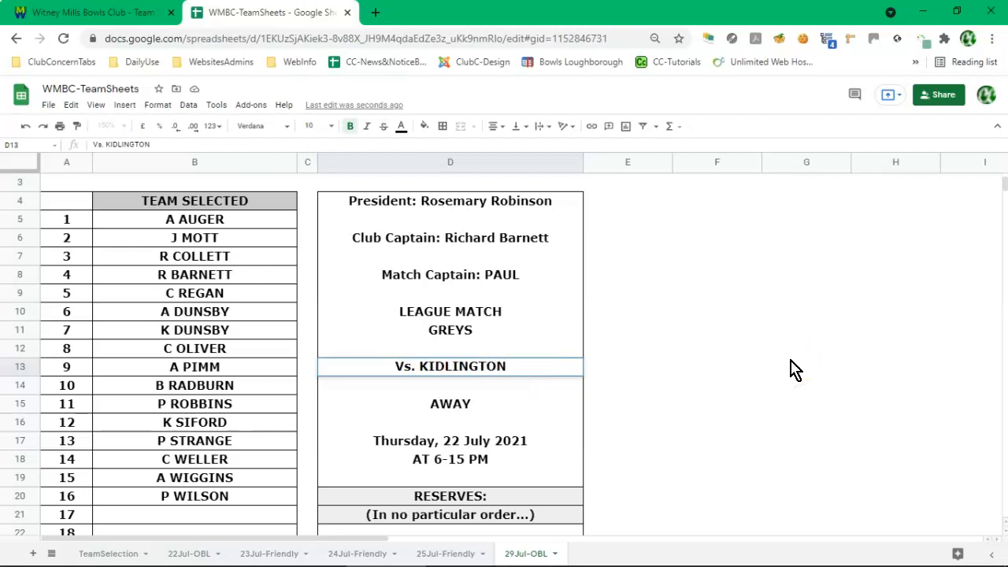
click(573, 423)
Set the match venue in D15 to HOME and the match date in D17 to Thursday, 29 July 2021.
click(464, 413)
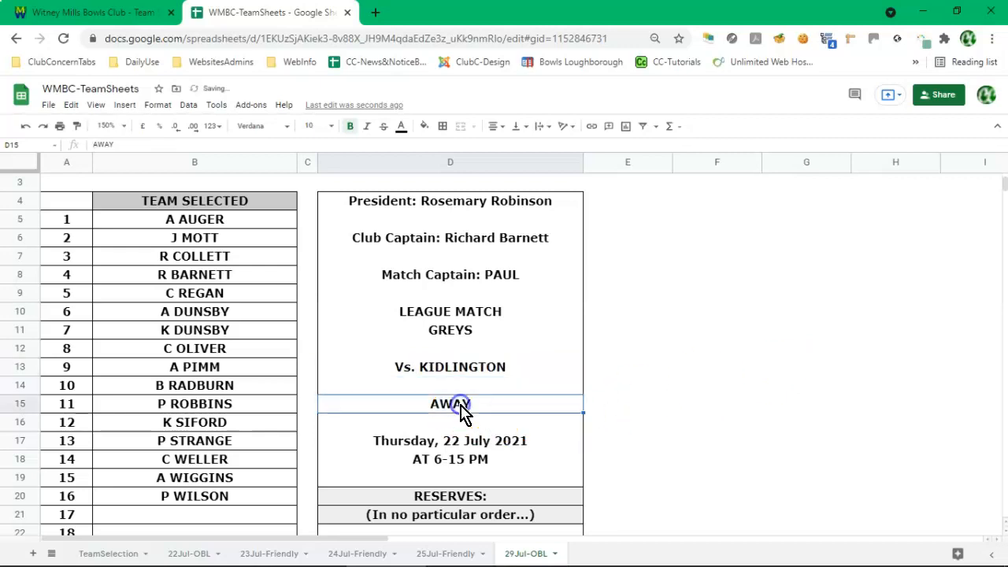
text(HOME)
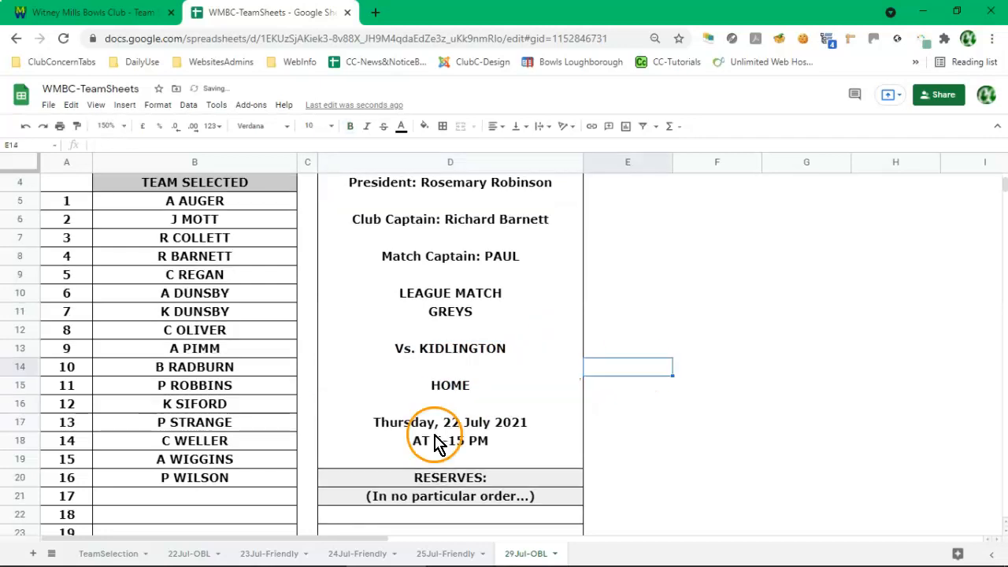
click(453, 427)
double_click(454, 432)
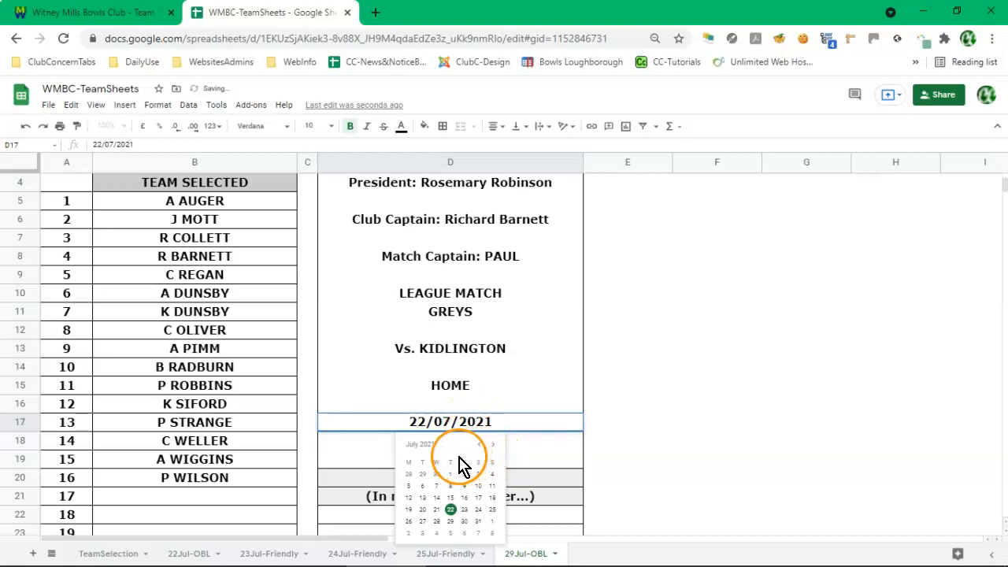
click(452, 527)
click(664, 392)
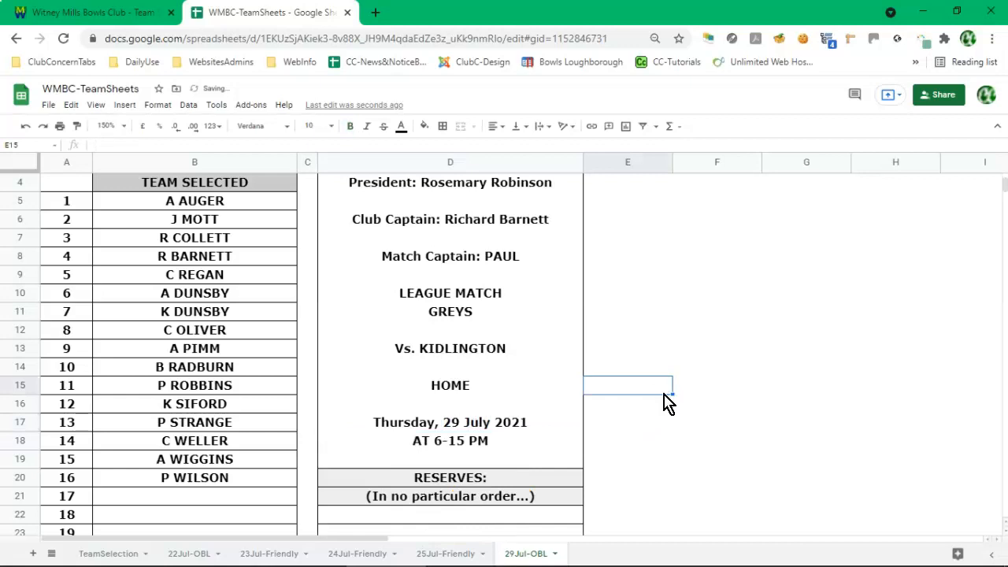
scroll(728, 360, up, 1)
click(729, 360)
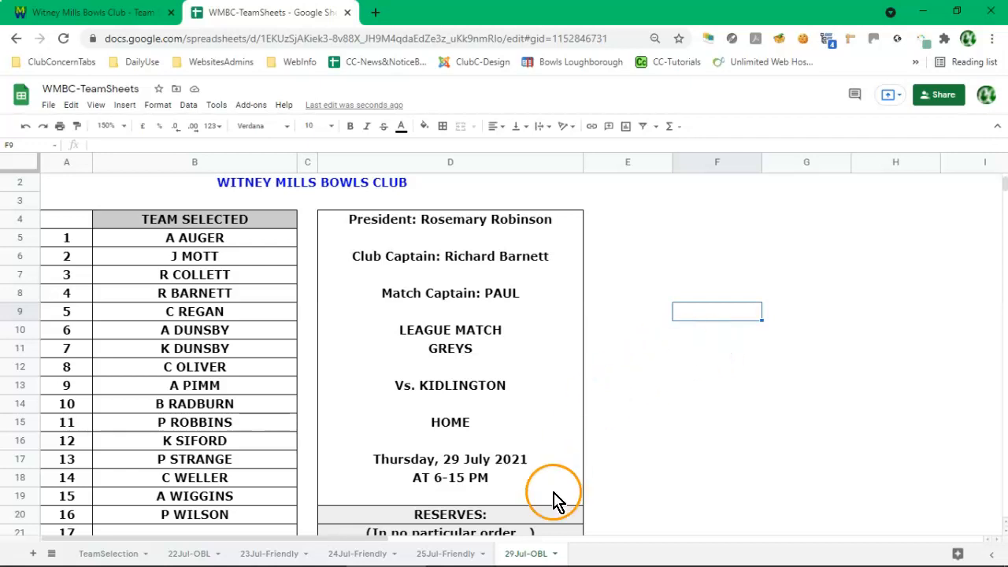
Open the print settings for the 29Jul-OBL sheet, set the page orientation to Portrait and review the preview.
mouse_move(546, 561)
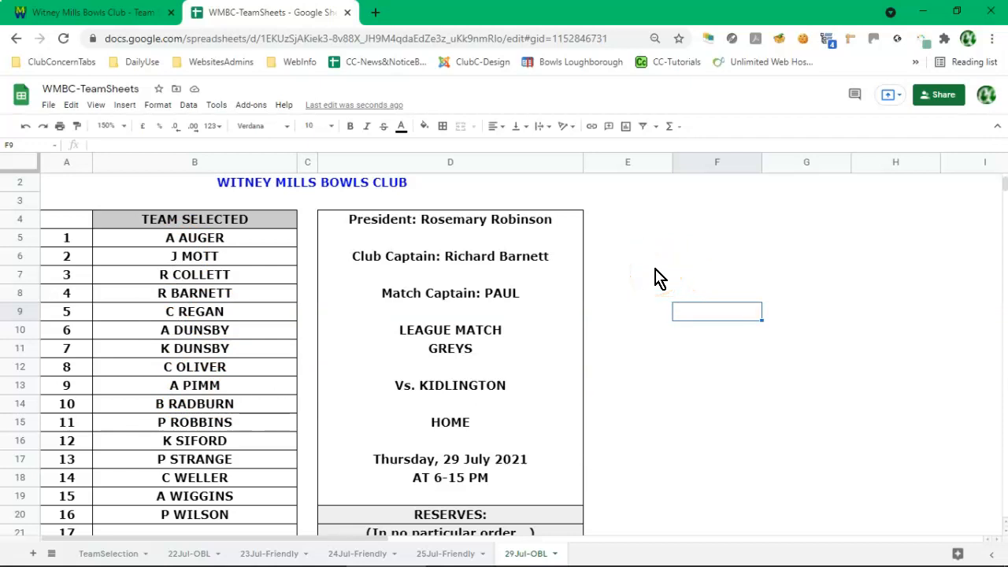
scroll(661, 321, up, 2)
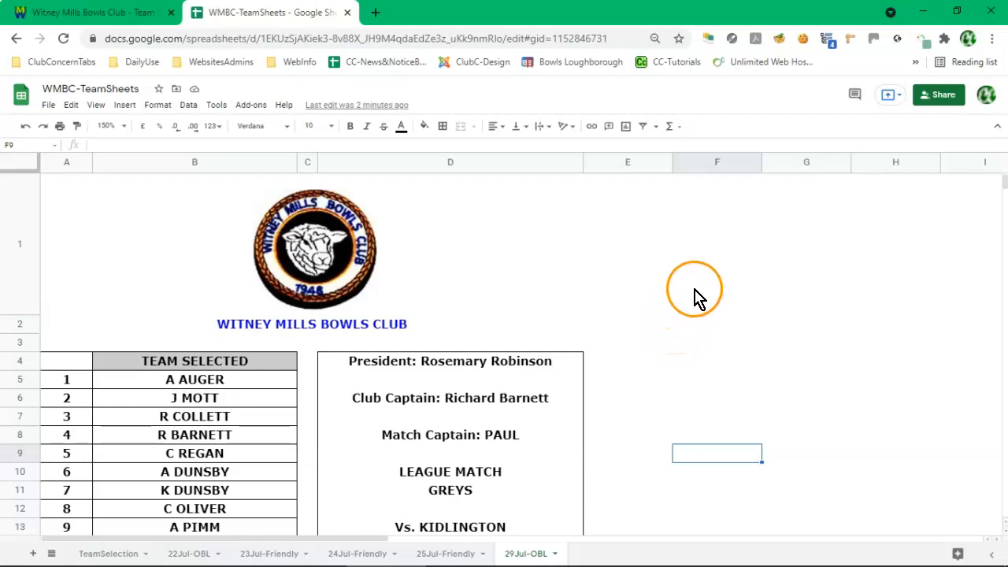
click(60, 131)
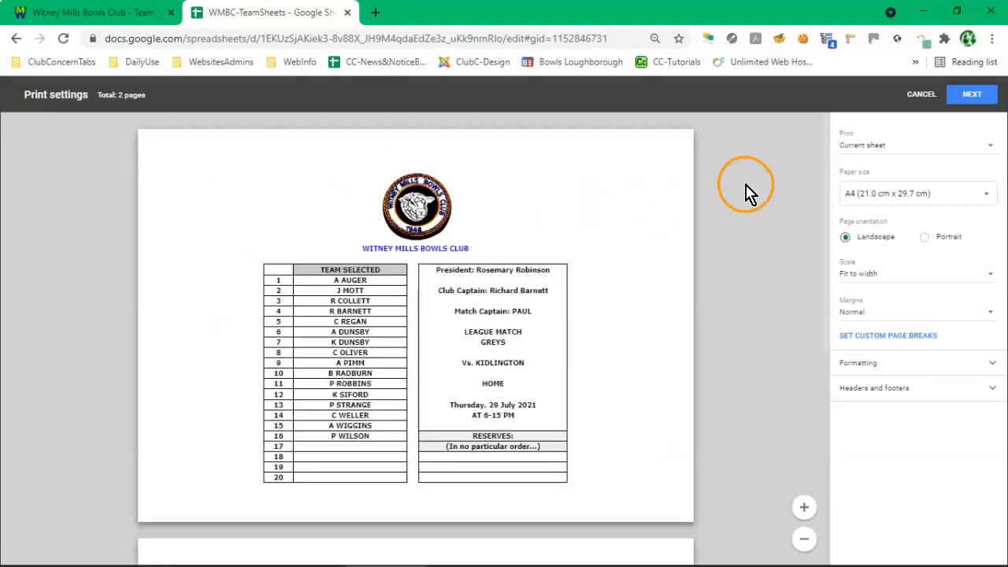
scroll(675, 292, down, 2)
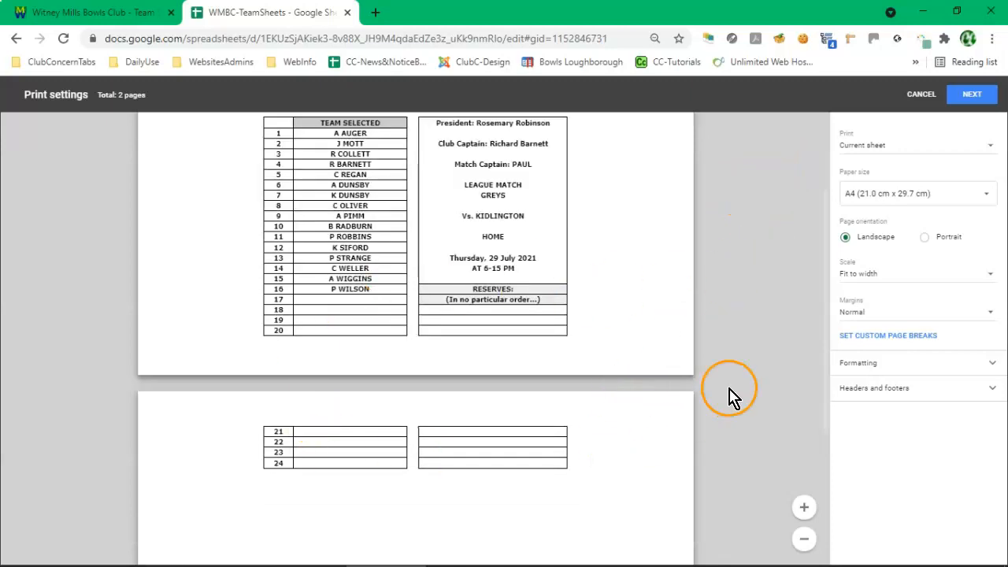
scroll(743, 391, up, 1)
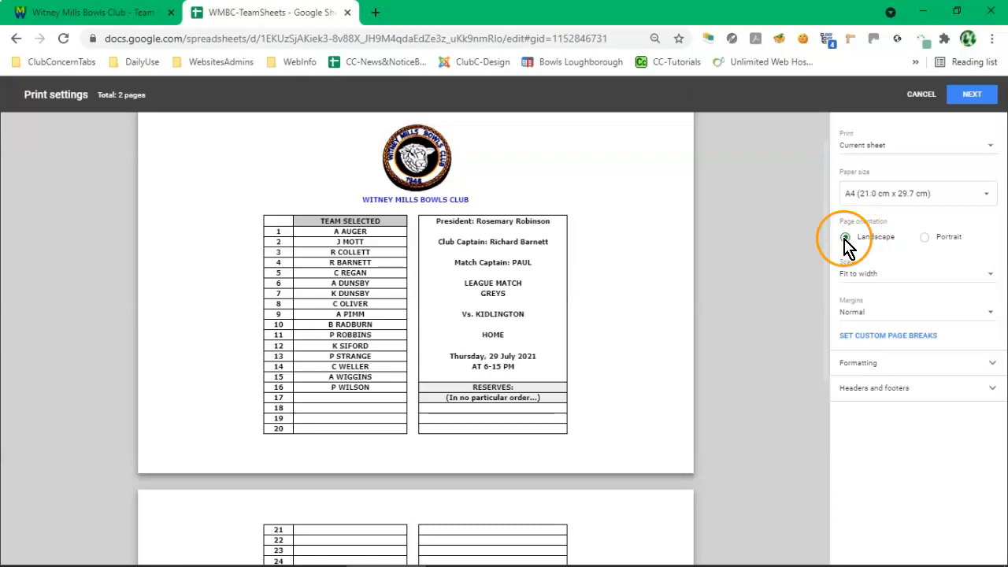
click(926, 238)
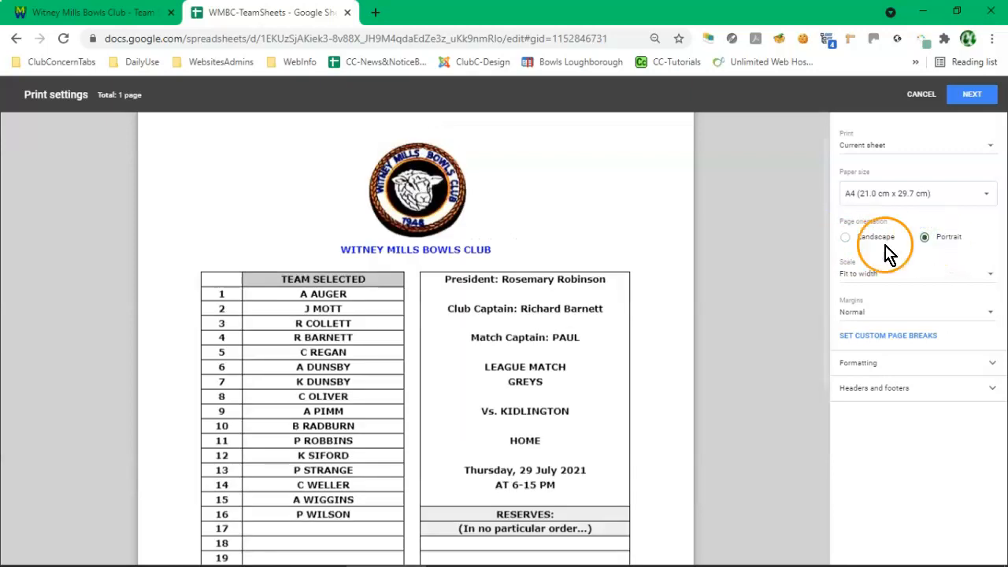
scroll(711, 285, down, 4)
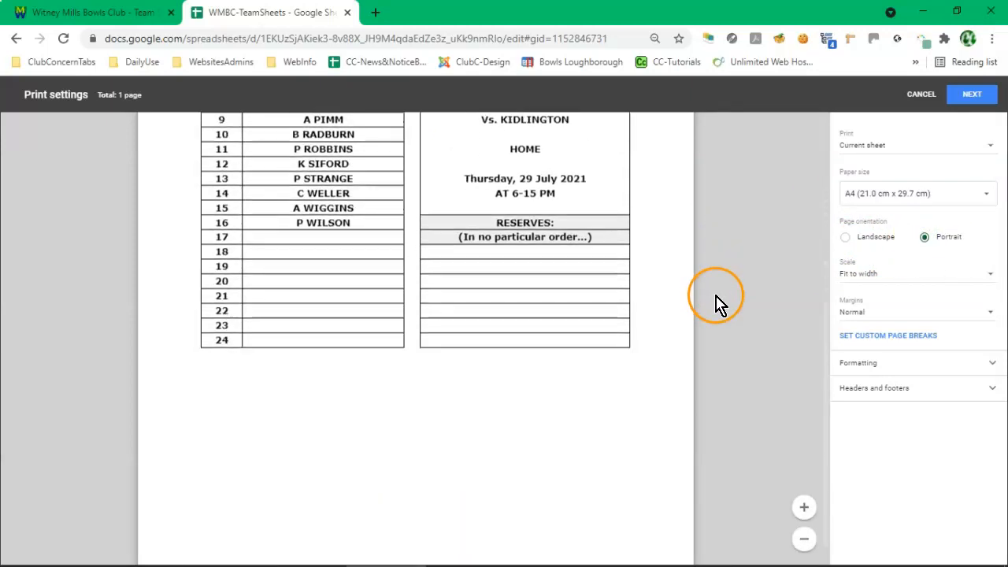
scroll(717, 305, up, 5)
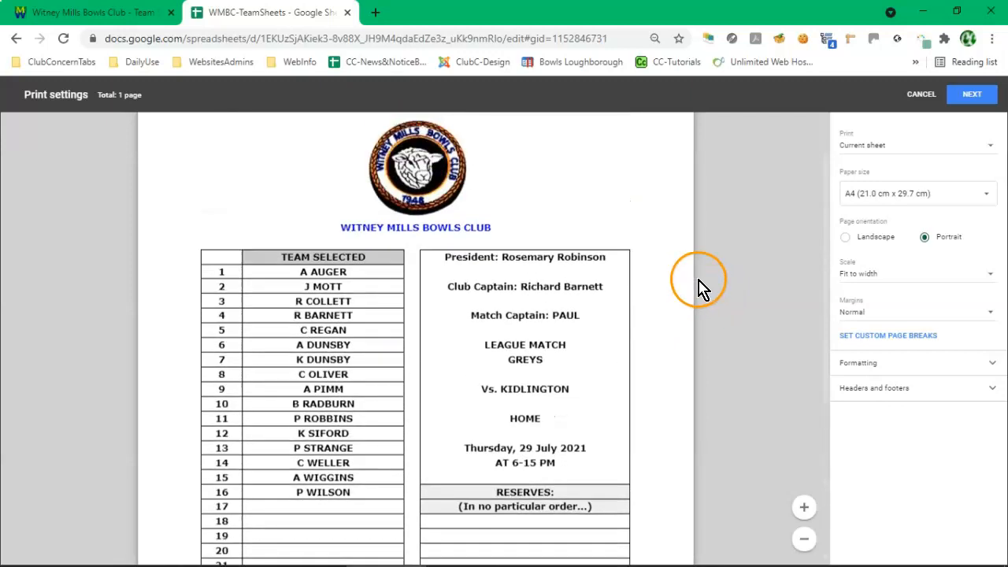
Proceed to the print dialog for the 29Jul-OBL sheet, choose Save as PDF as the destination, and cancel without saving.
click(971, 94)
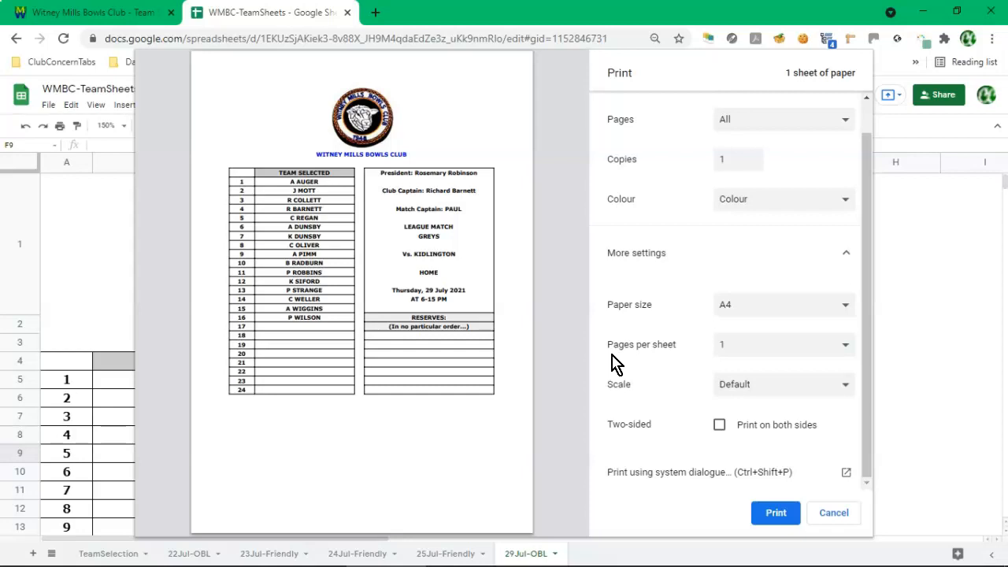
scroll(630, 363, up, 1)
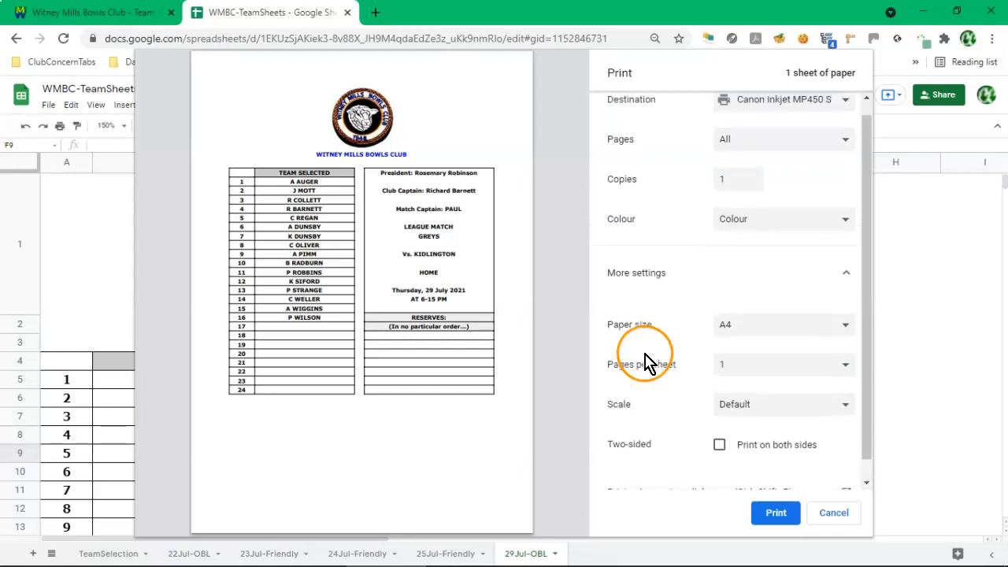
click(848, 117)
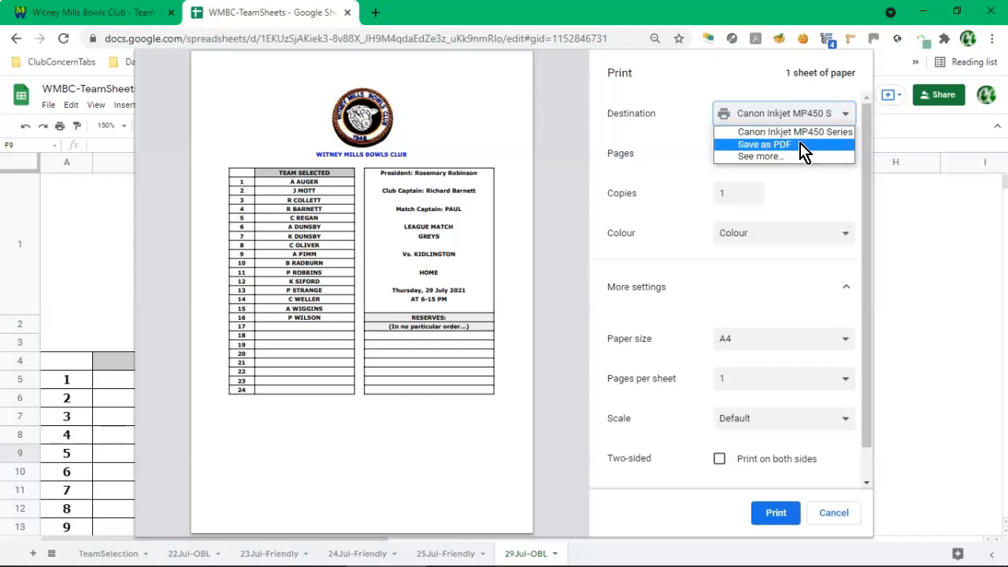
click(776, 147)
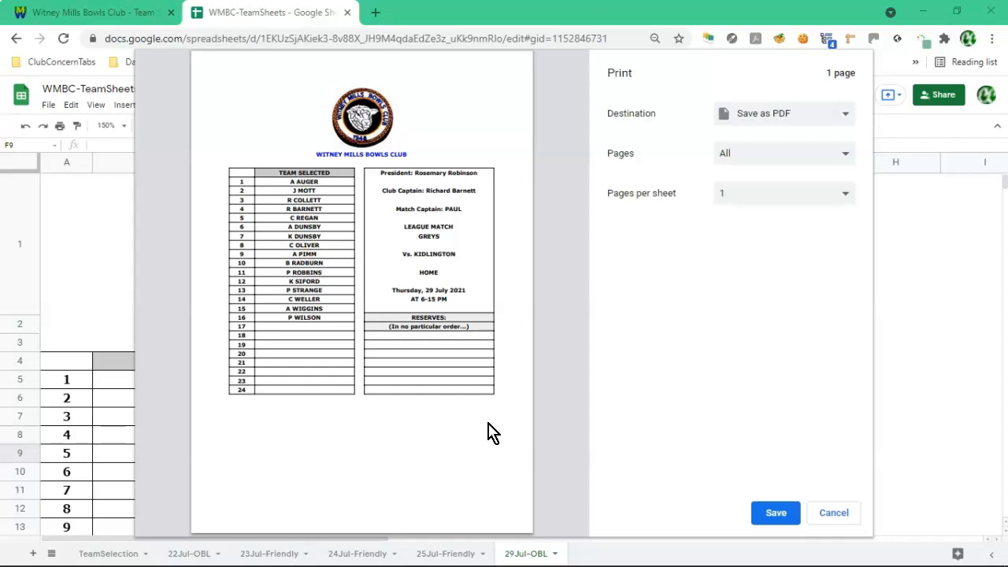
click(486, 430)
click(834, 516)
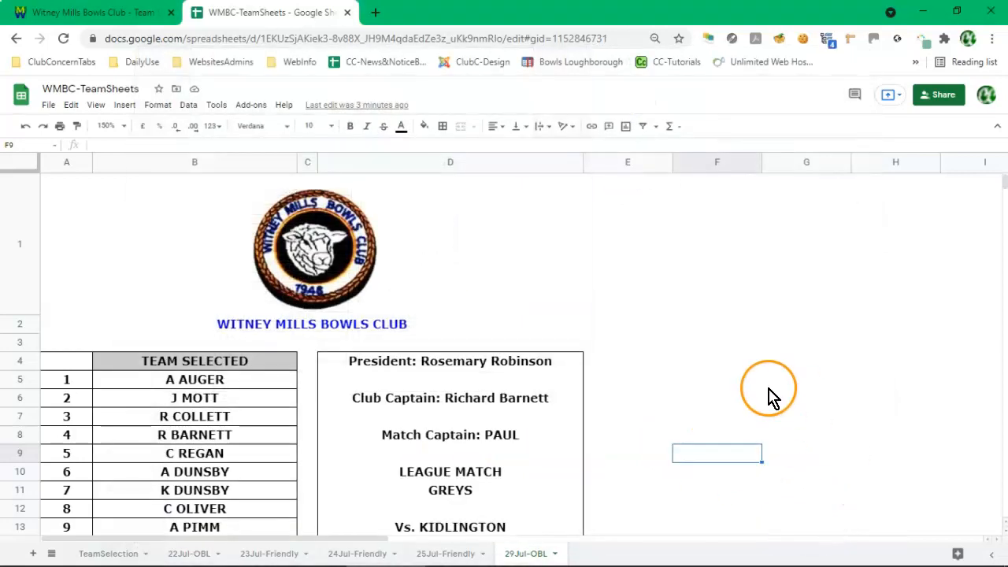
View the TeamSelection sheet and the 22Jul-OBL team sheet.
click(108, 555)
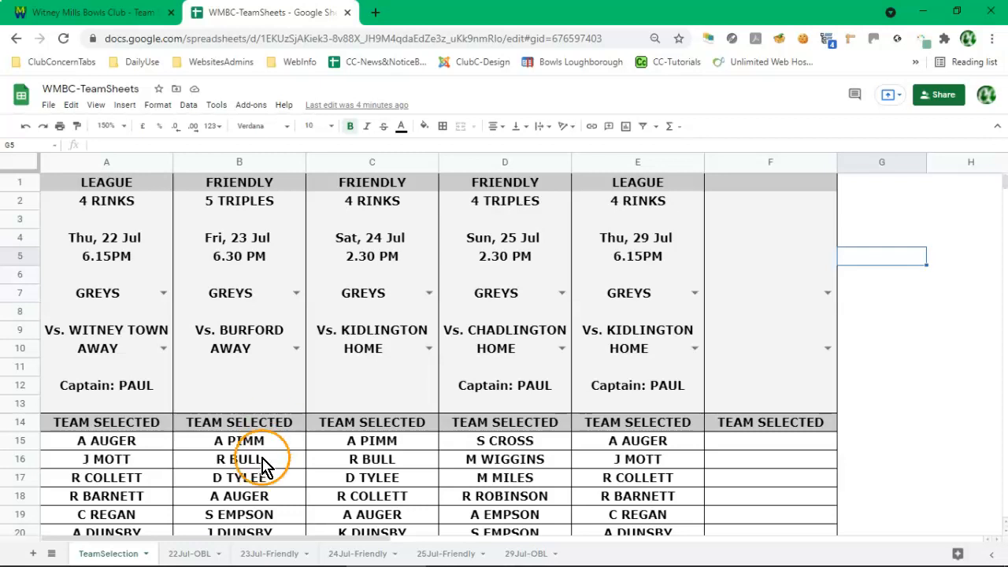
click(189, 553)
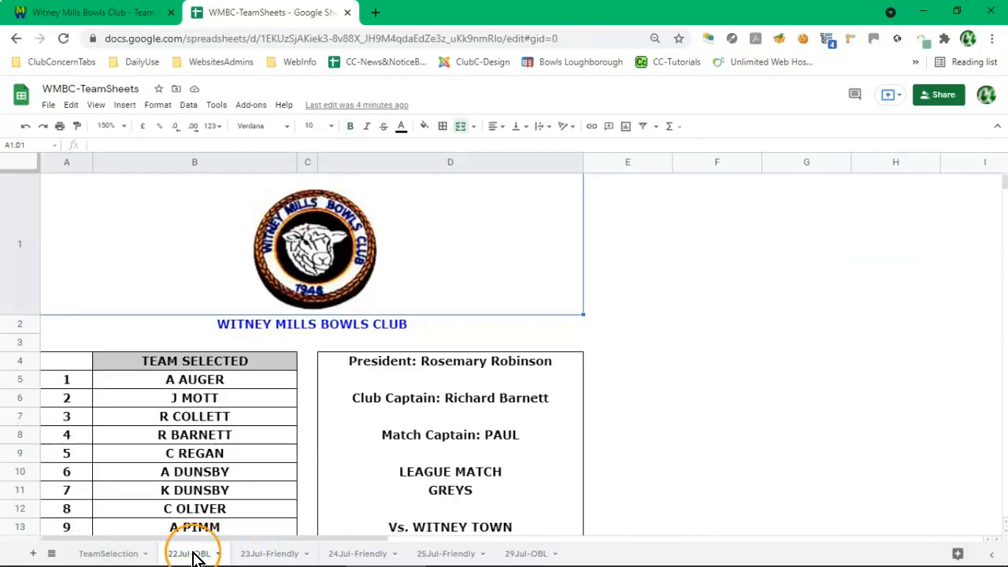